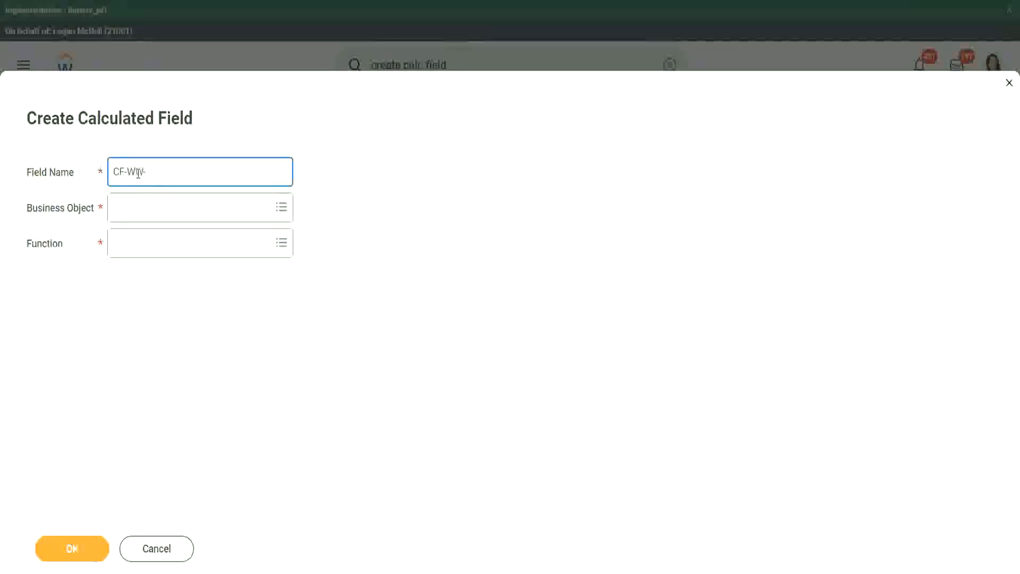
- Complete the calculated field's name as CF-WW-TF-Dependent Relationship is Child
type("TF")
type("Rela")
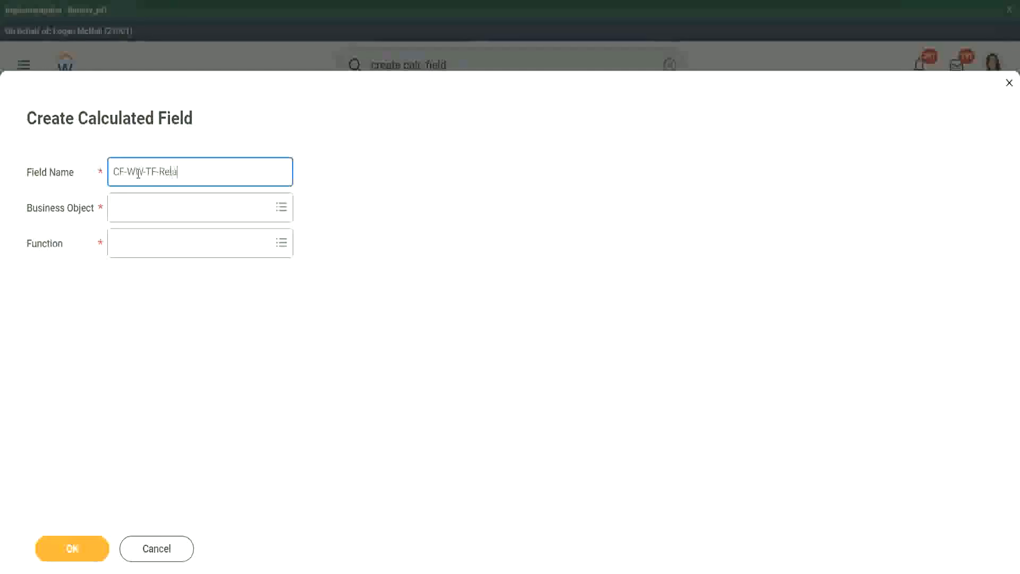
type("tionship is child")
key("Left")
key("Left")
key("Left")
key("Left")
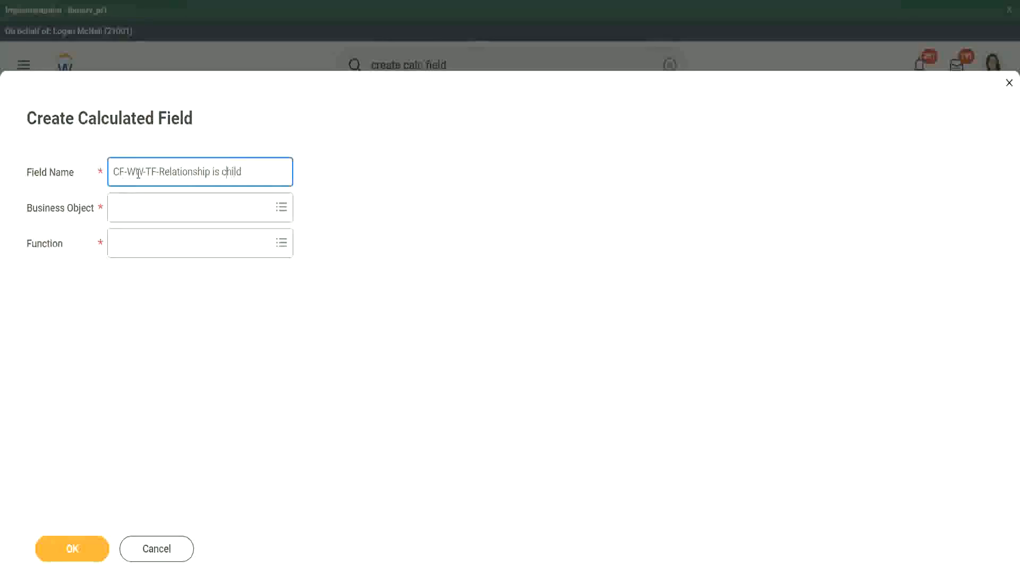
key("shift+Right")
type("C")
key("Left")
key("Left")
key("Left")
type("Dependent")
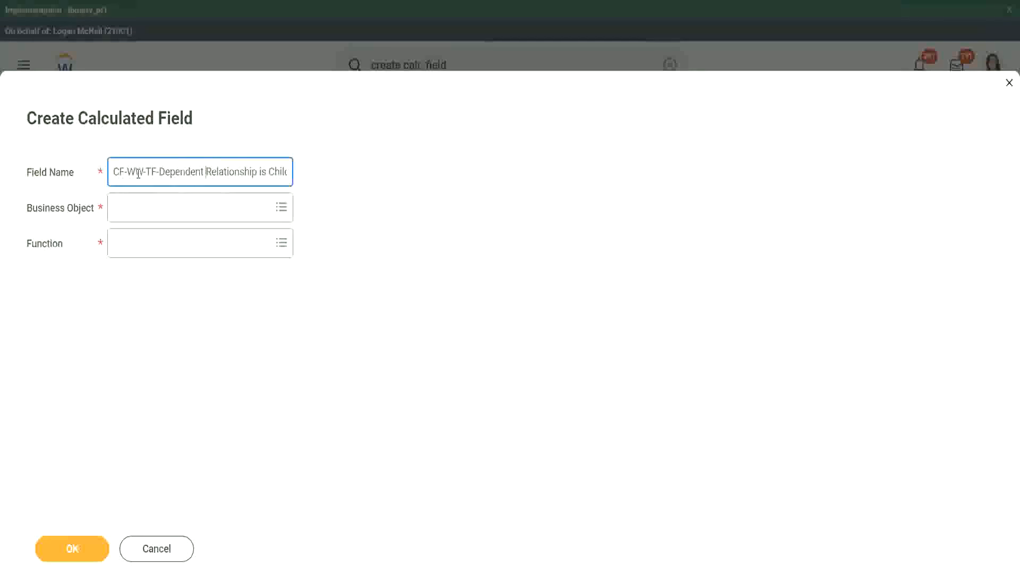
- Set the business object to Dependent and the function to True/False Condition, and continue to the condition definition
key("Tab")
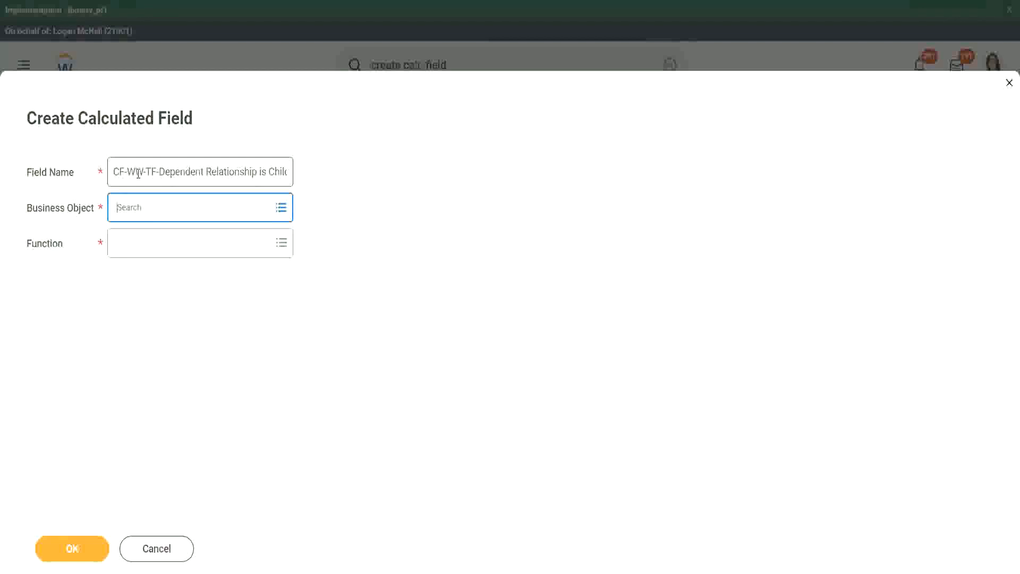
type("depedne")
key("Return")
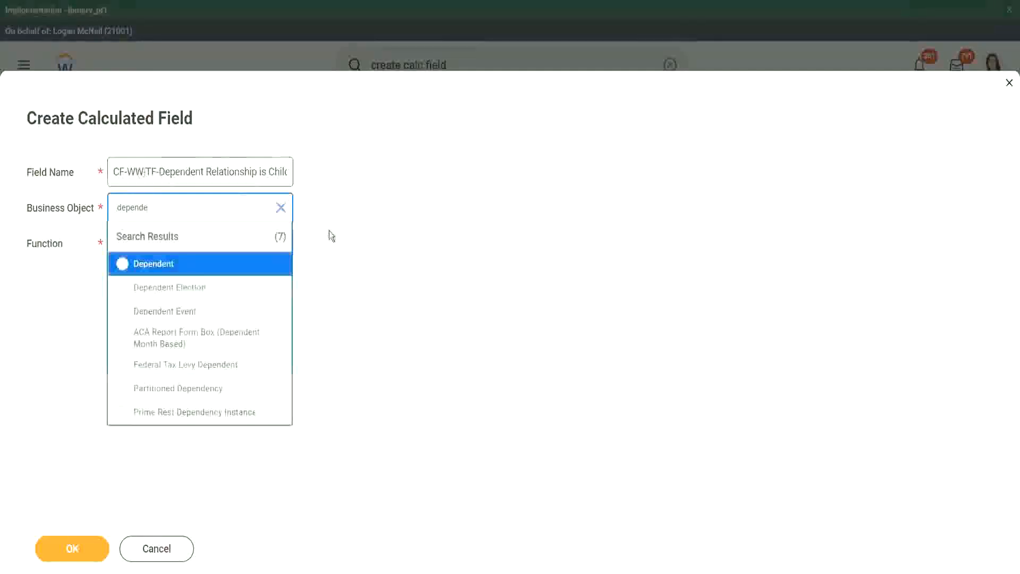
left_click(175, 270)
left_click(147, 240)
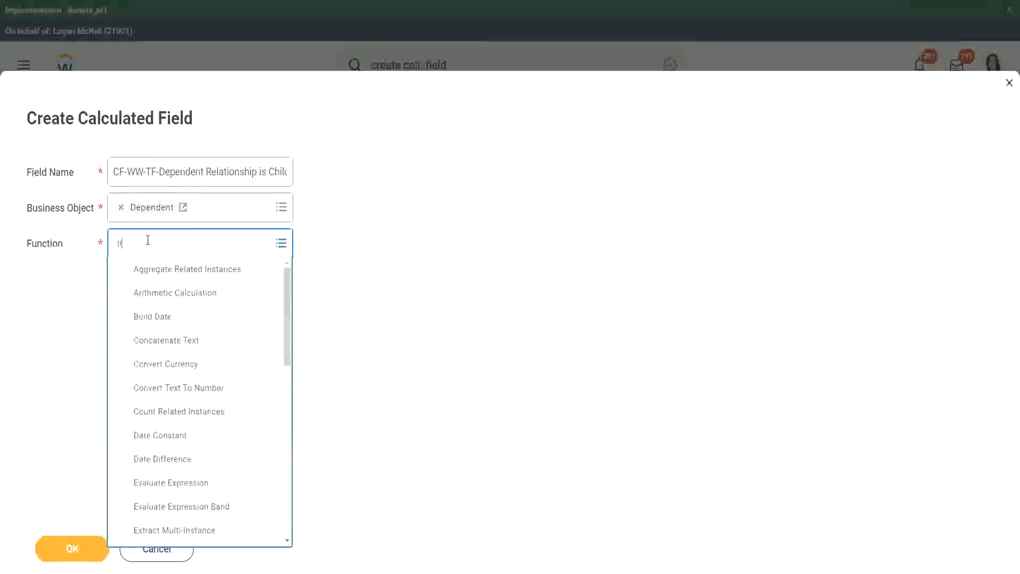
type("true")
key("Return")
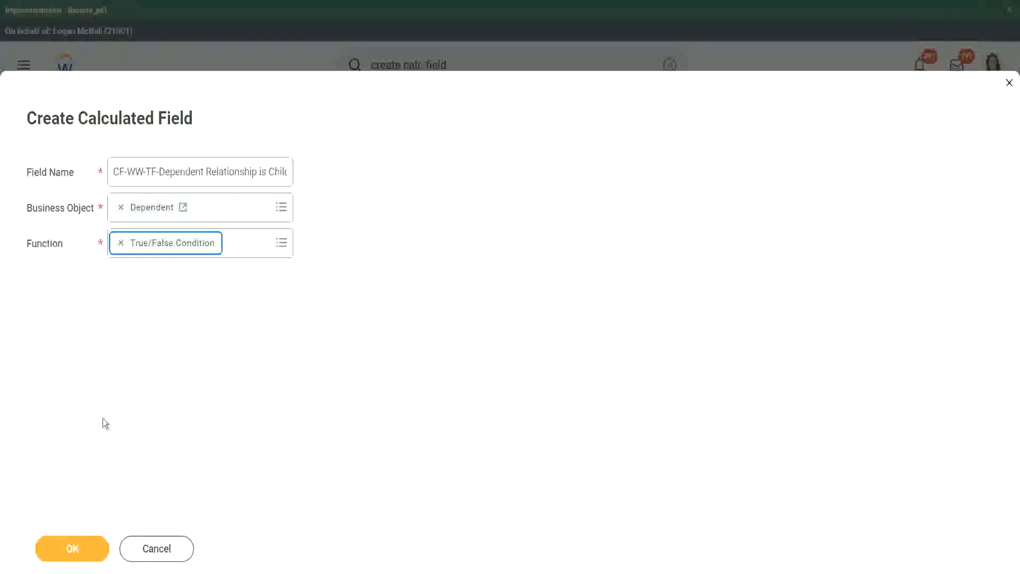
left_click(81, 549)
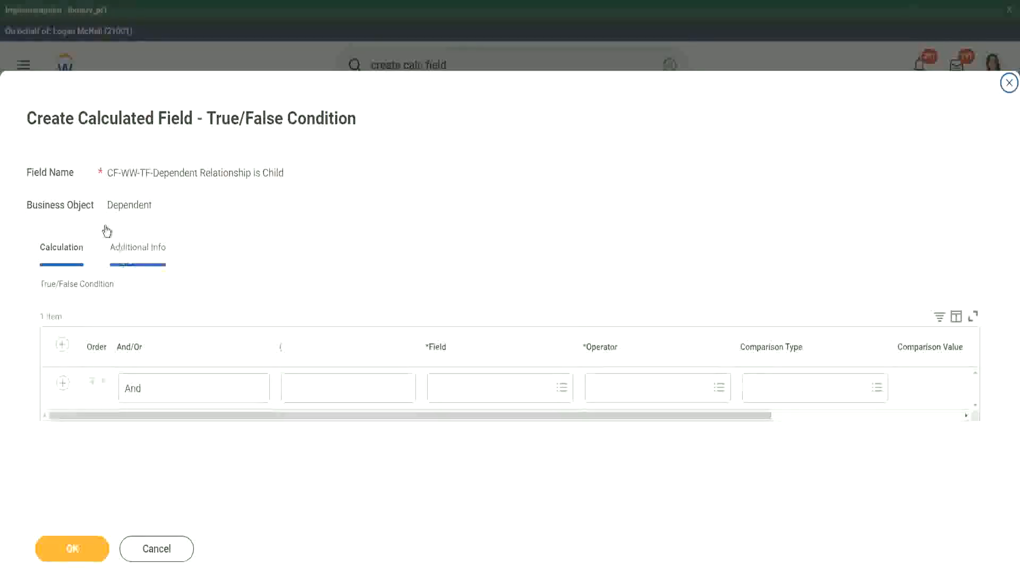
- Choose the Relationship report field for the condition row and close its field details
double_click(109, 205)
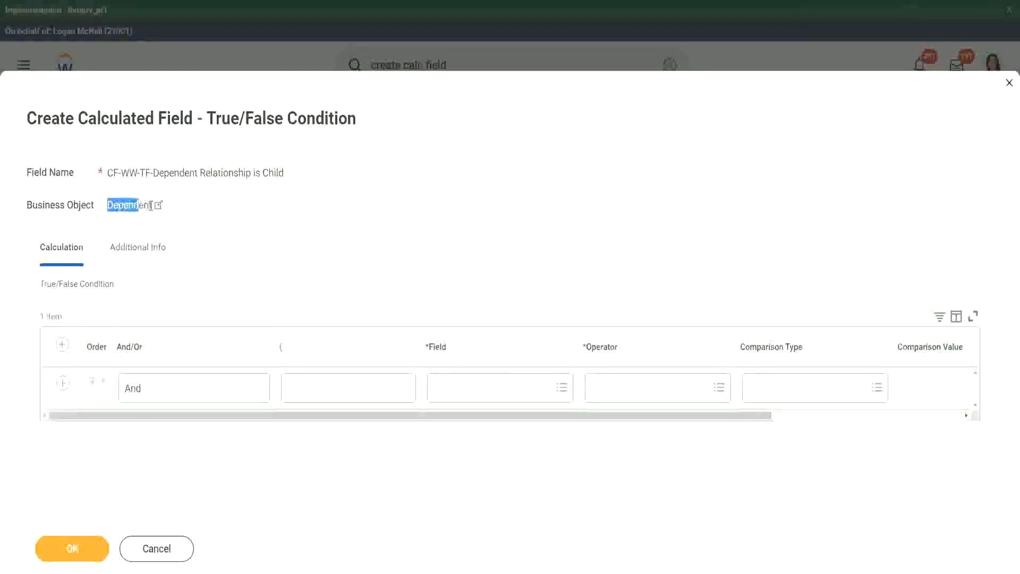
left_click(463, 386)
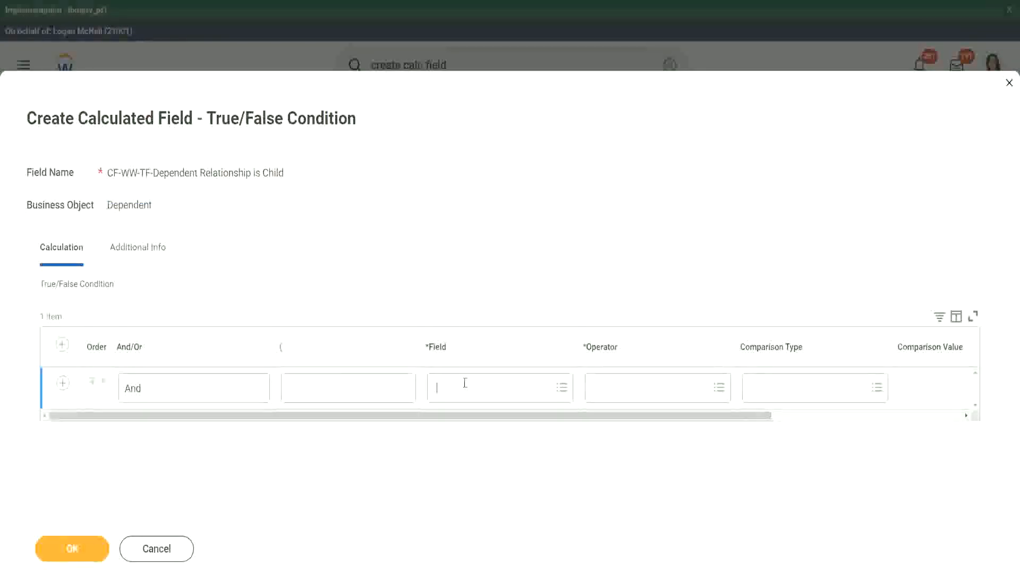
type("relation")
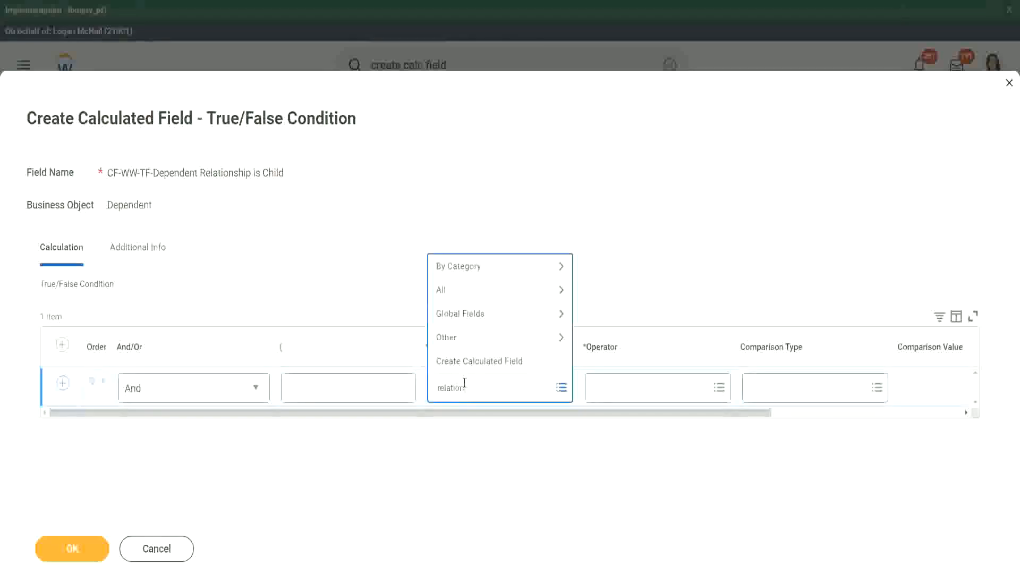
type("ship")
key("Return")
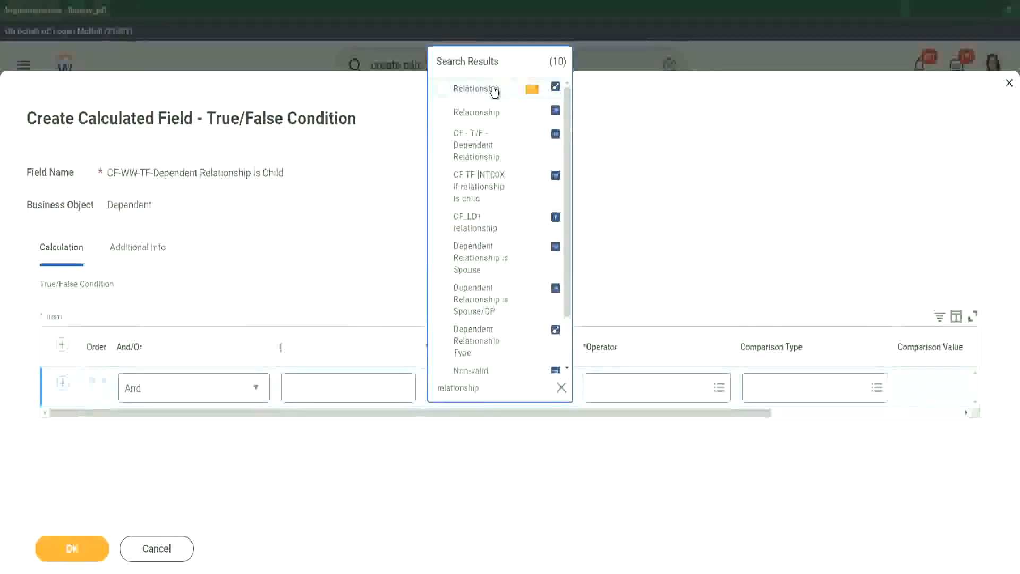
left_click(493, 90)
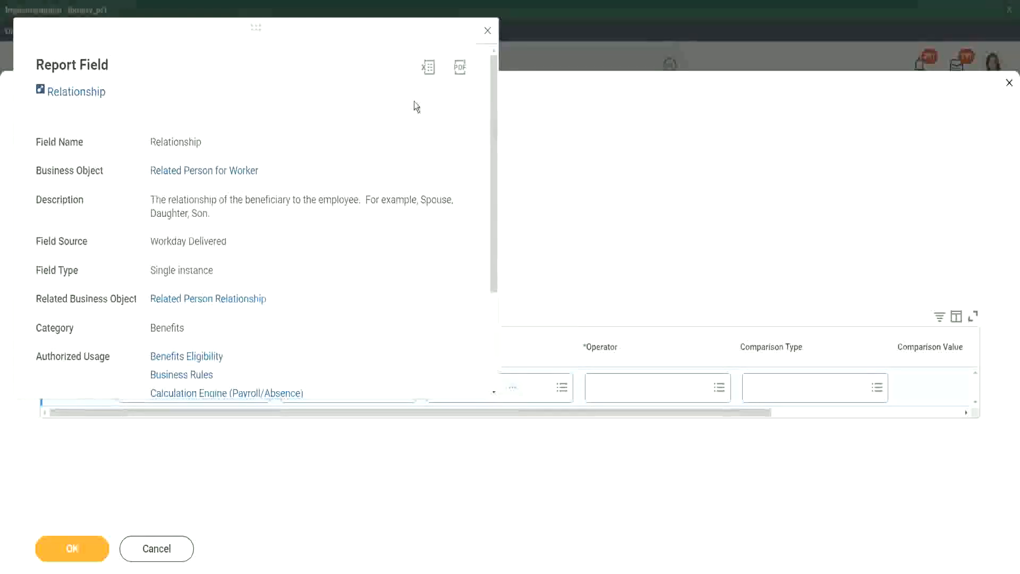
left_click(487, 31)
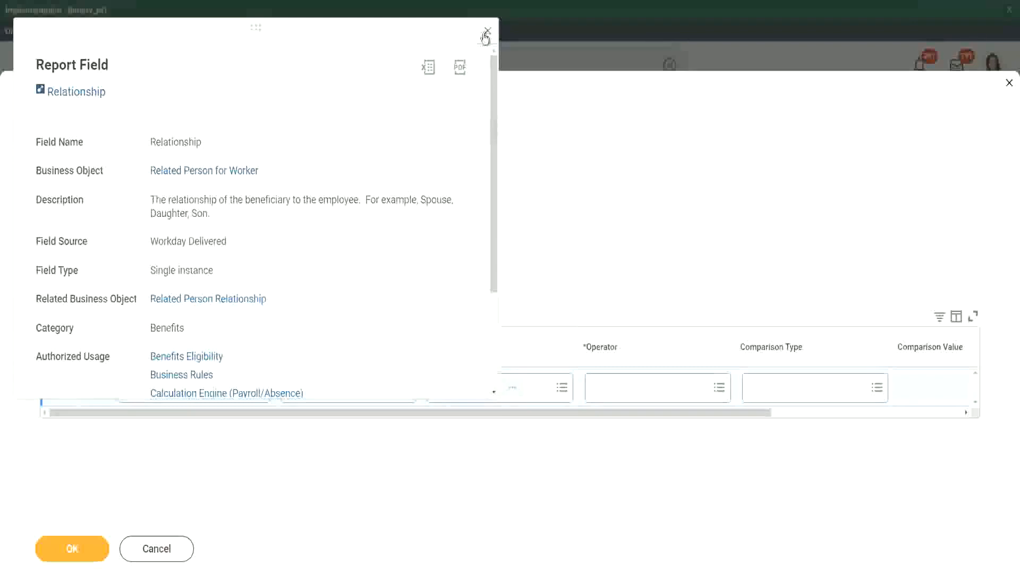
- Set the operator of the Relationship condition to "in the selection list"
left_click(628, 387)
left_click(636, 335)
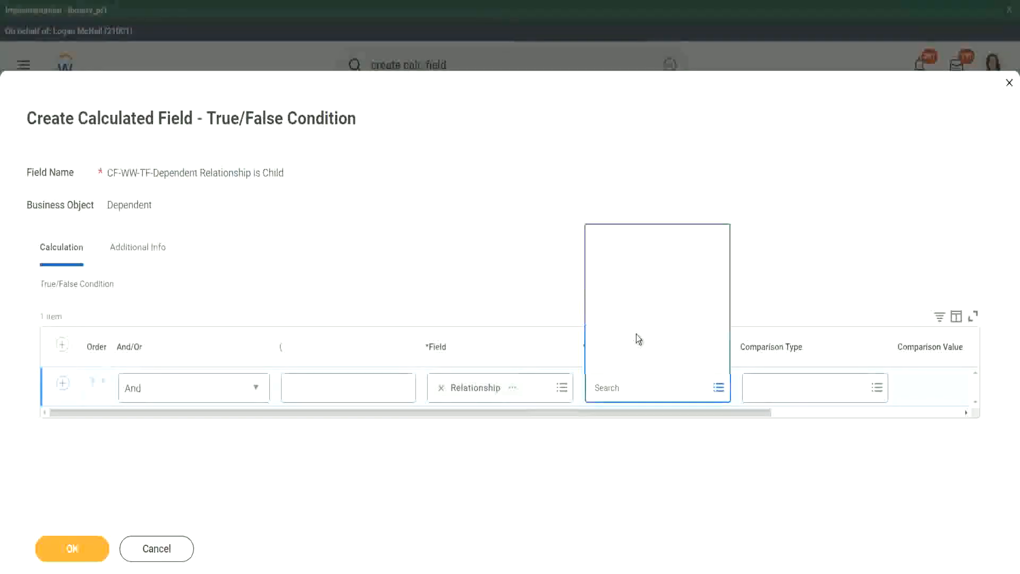
left_click(649, 292)
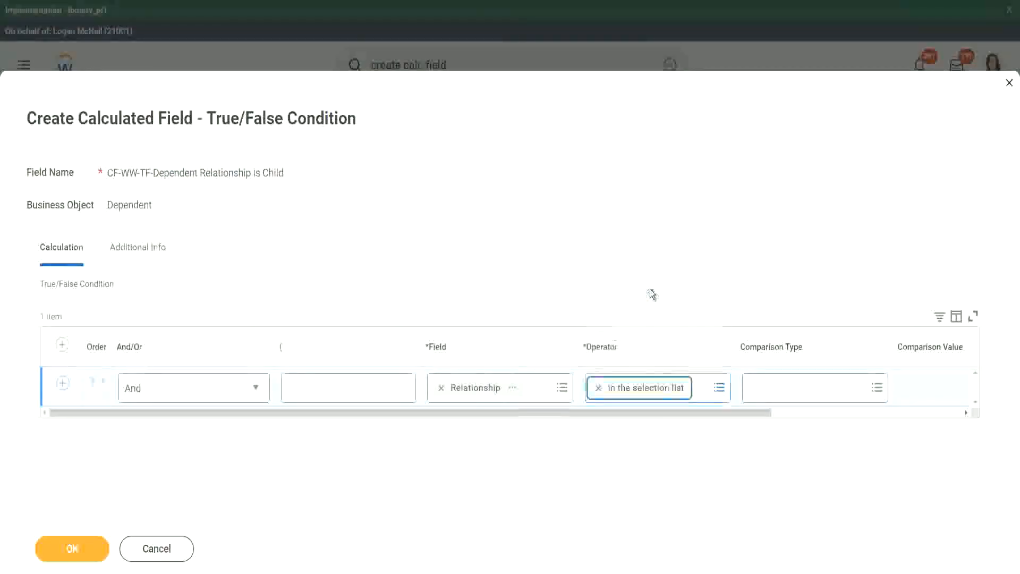
- Set the condition's comparison value to Child and save the True/False Condition calculated field
left_click_drag(655, 421, 859, 410)
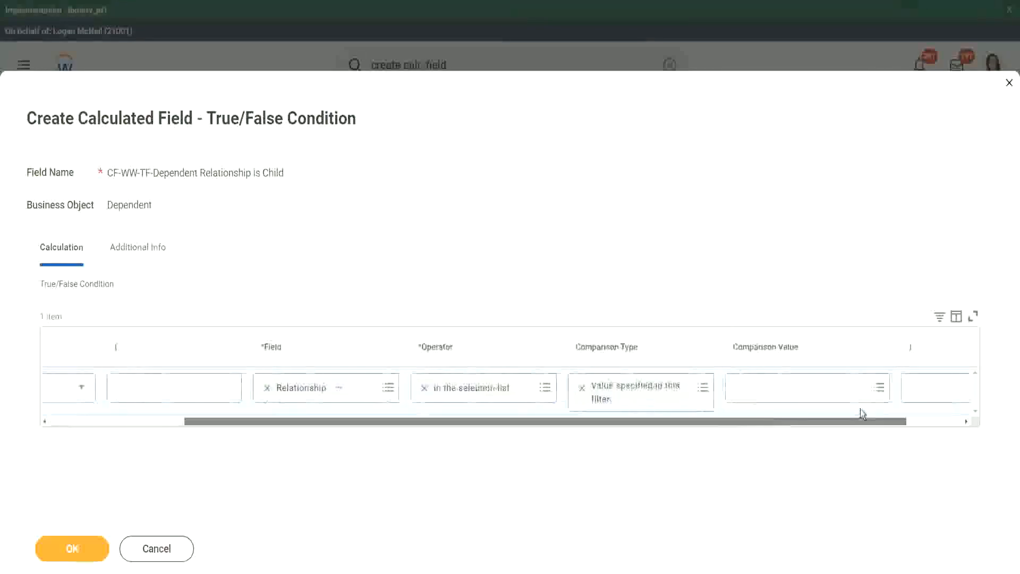
left_click(695, 389)
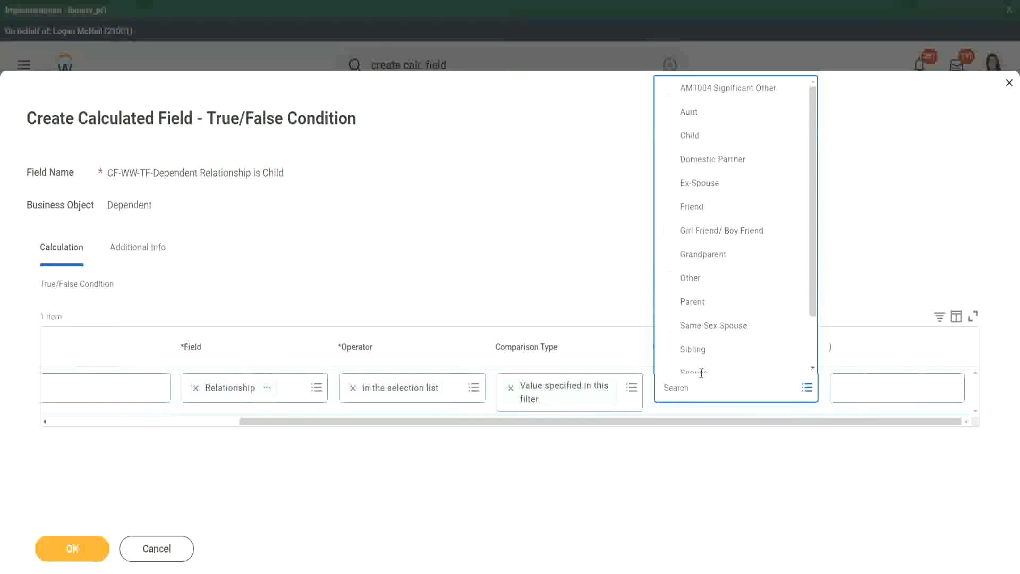
left_click(669, 138)
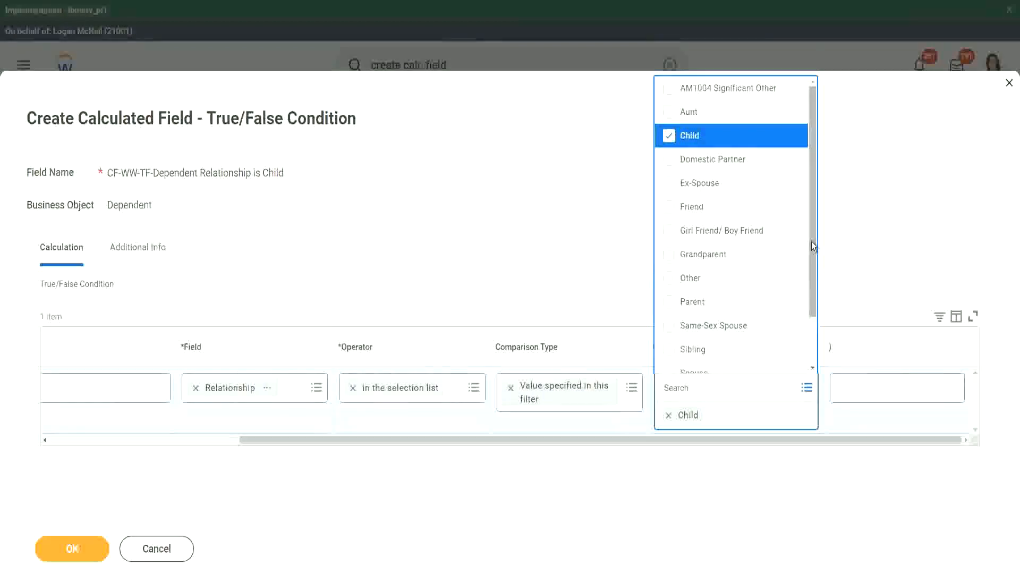
left_click_drag(811, 241, 812, 305)
left_click_drag(822, 257, 828, 188)
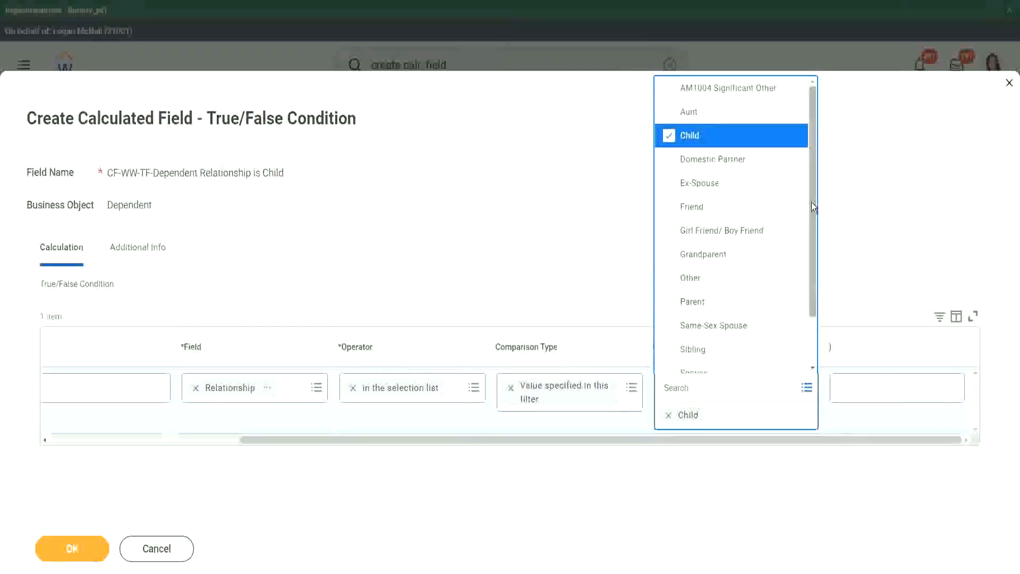
left_click_drag(811, 202, 823, 252)
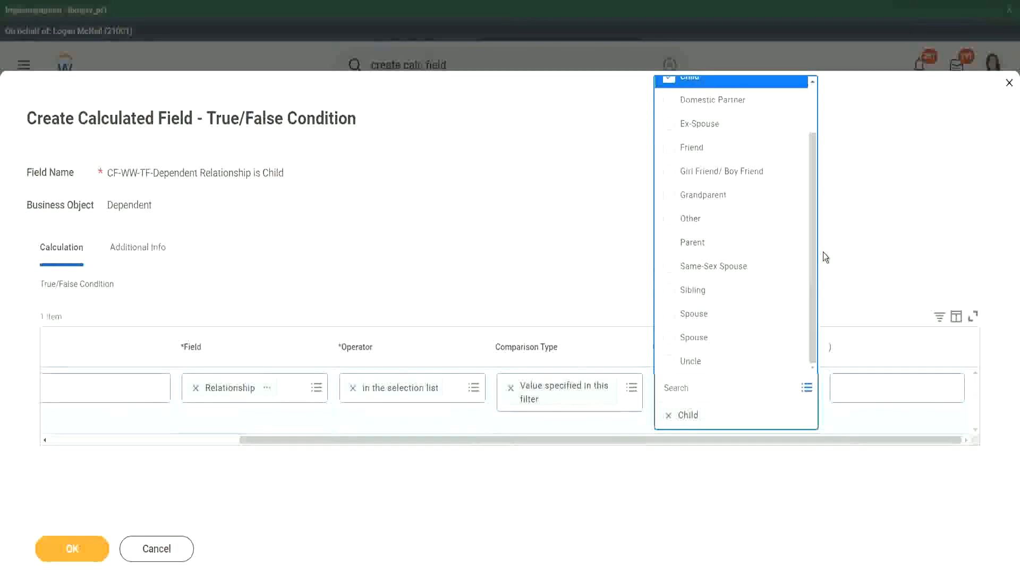
left_click(549, 238)
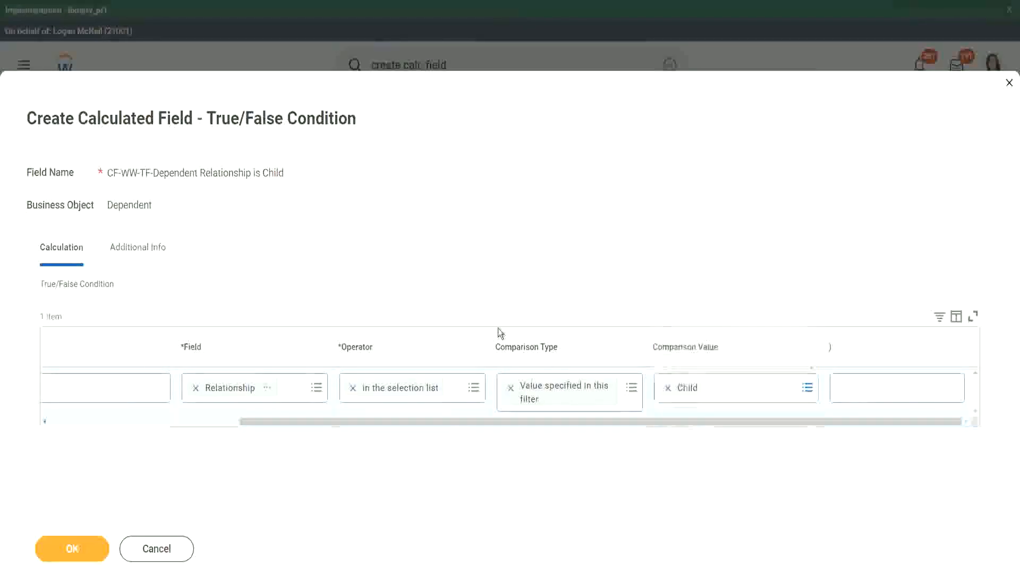
left_click_drag(288, 425, 79, 449)
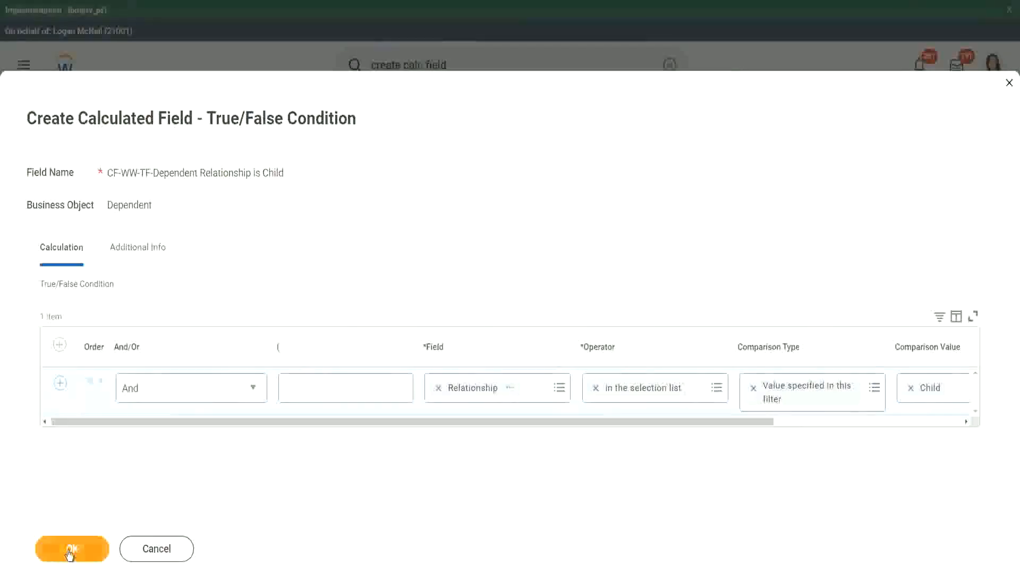
left_click(69, 552)
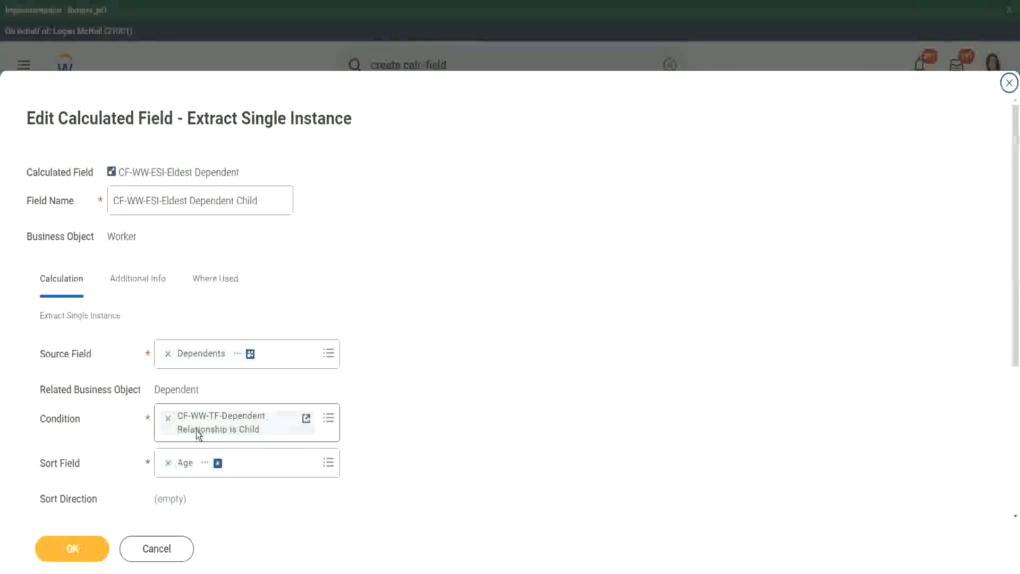
- Save the Extract Single Instance field CF-WW-ESI-Eldest Dependent Child and copy its name from the confirmation page
scroll(223, 433, "down", 3)
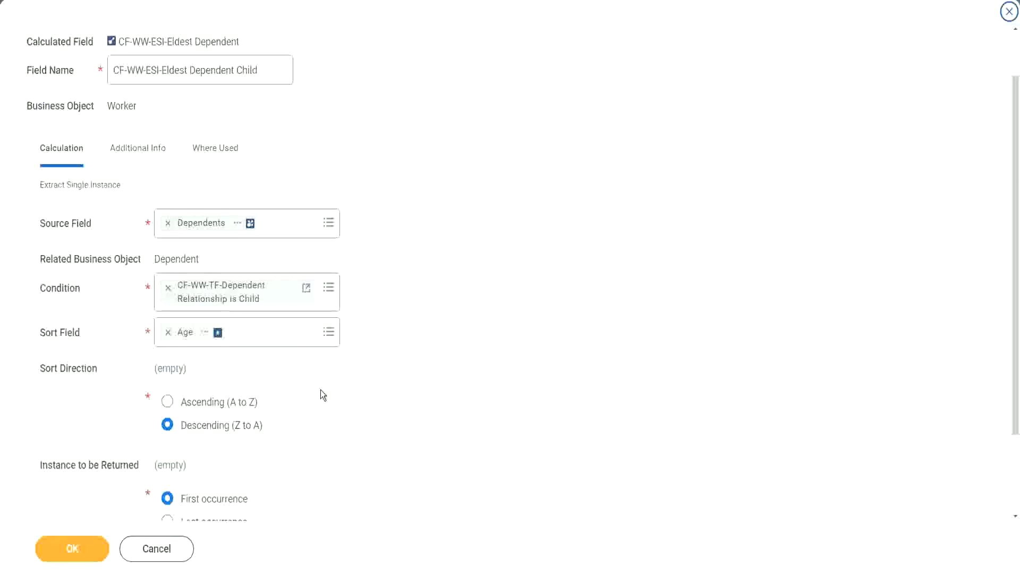
left_click(65, 552)
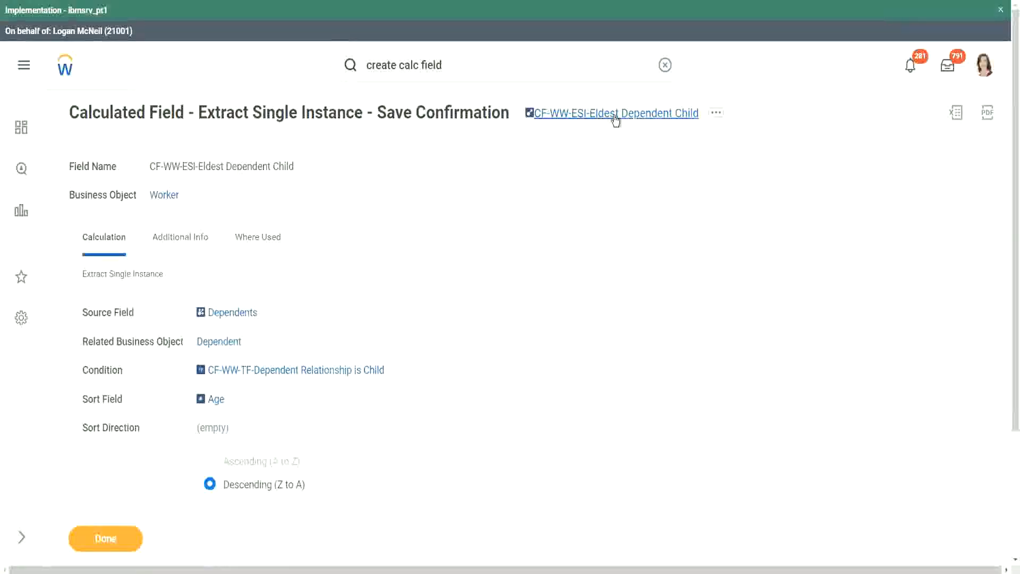
right_click(616, 117)
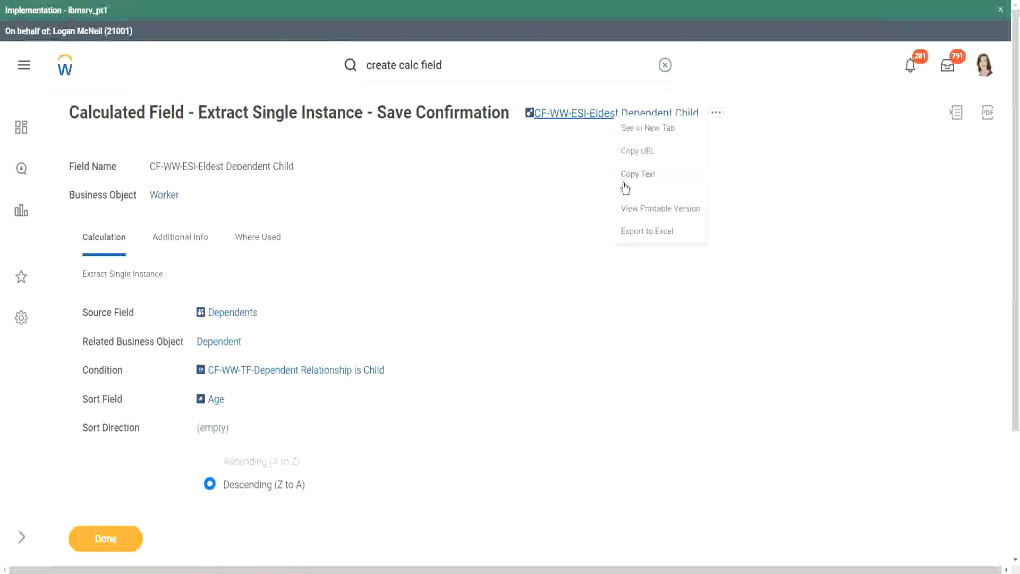
left_click(625, 175)
- Switch to the WW Base Pay Details report and open its custom report definition for editing
left_click(456, 64)
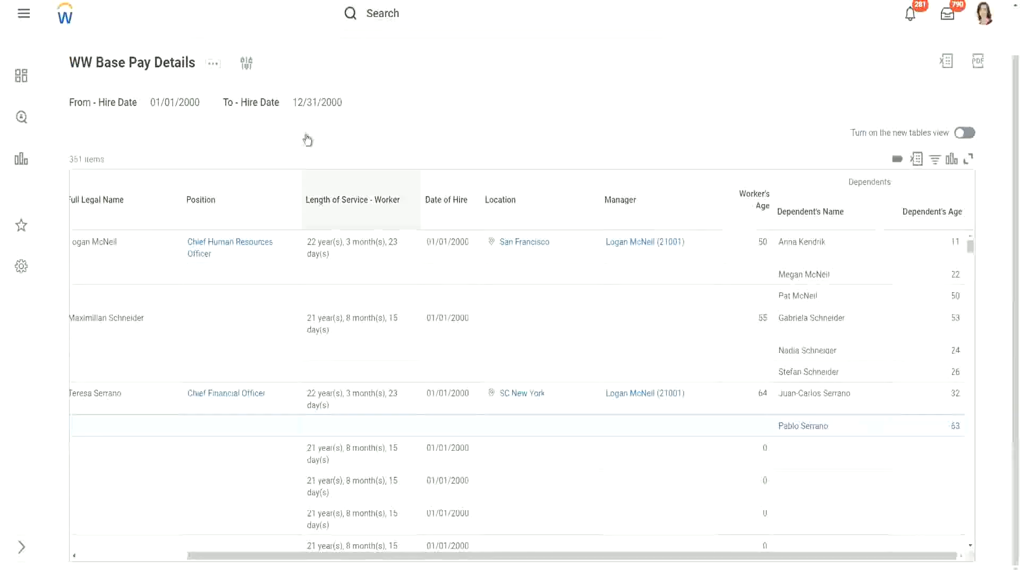
left_click(214, 68)
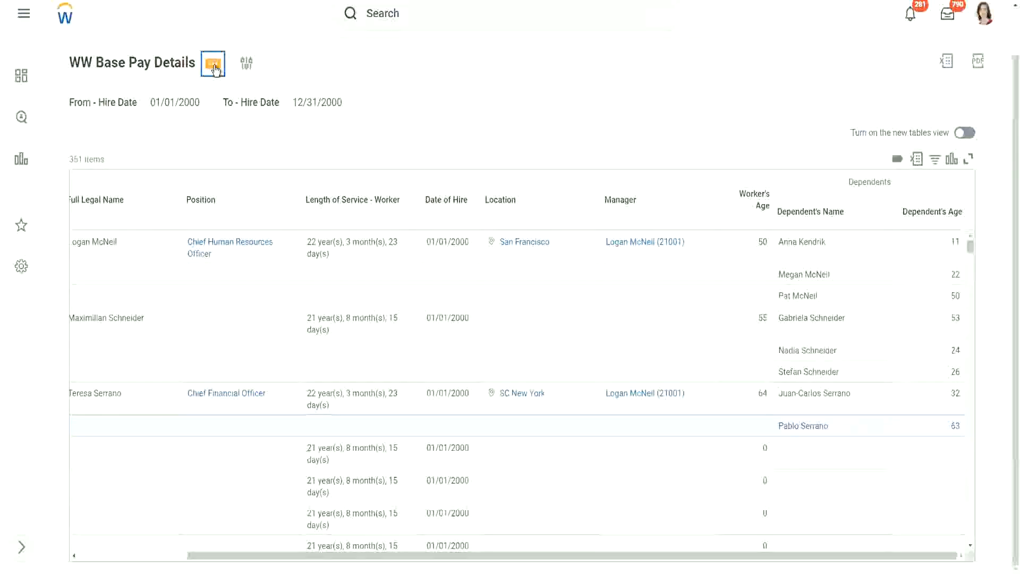
left_click(214, 67)
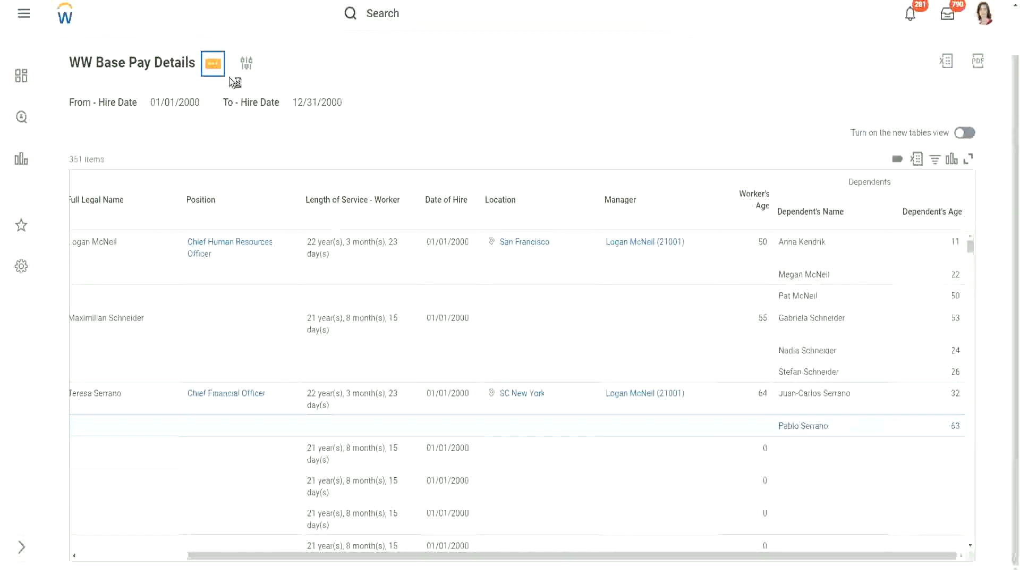
mouse_move(280, 122)
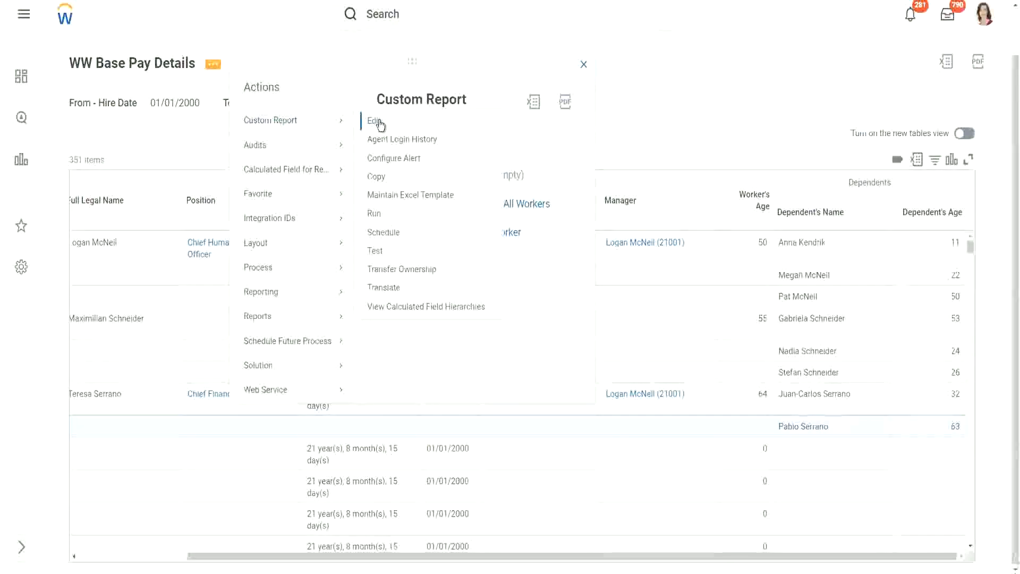
left_click(375, 122)
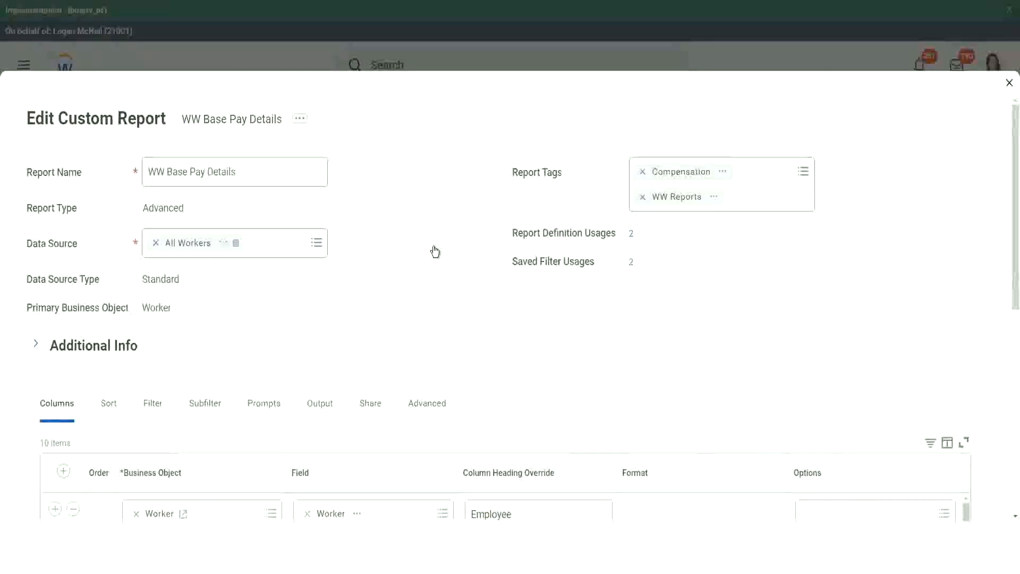
- Insert a new column row directly below the Worker's Age column in the report definition
scroll(434, 251, "down", 5)
scroll(286, 387, "down", 3)
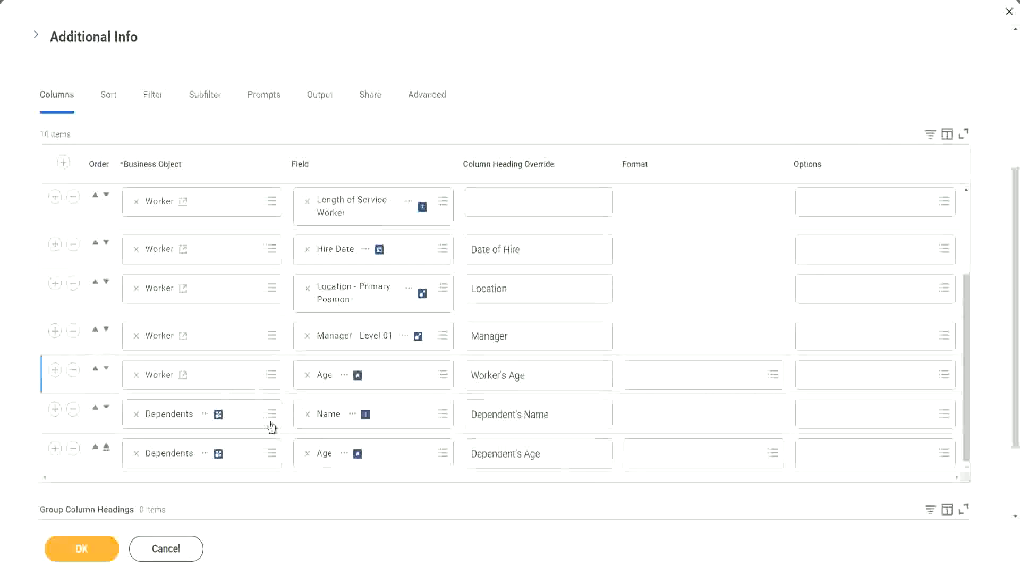
left_click(55, 370)
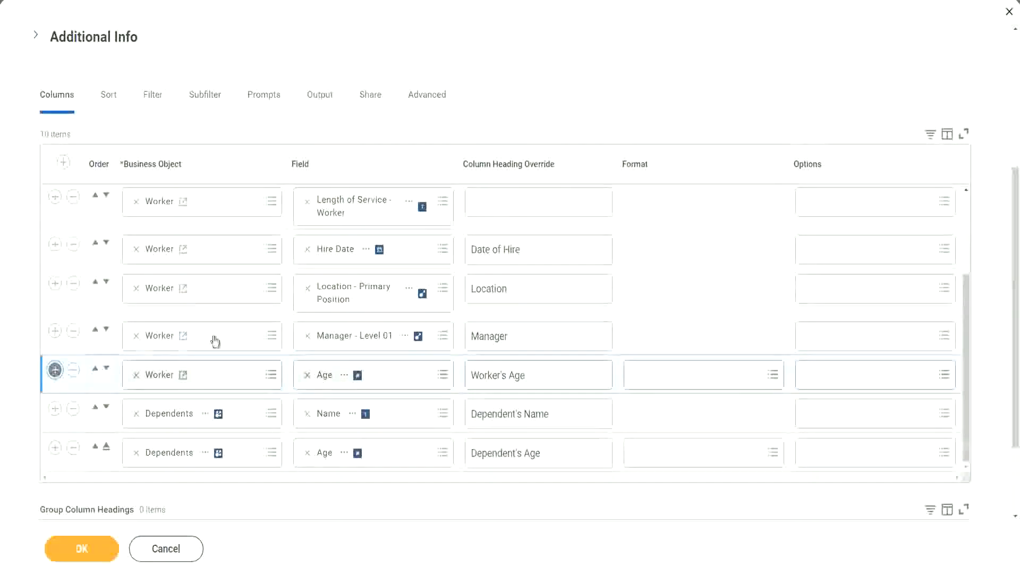
scroll(257, 287, "down", 1)
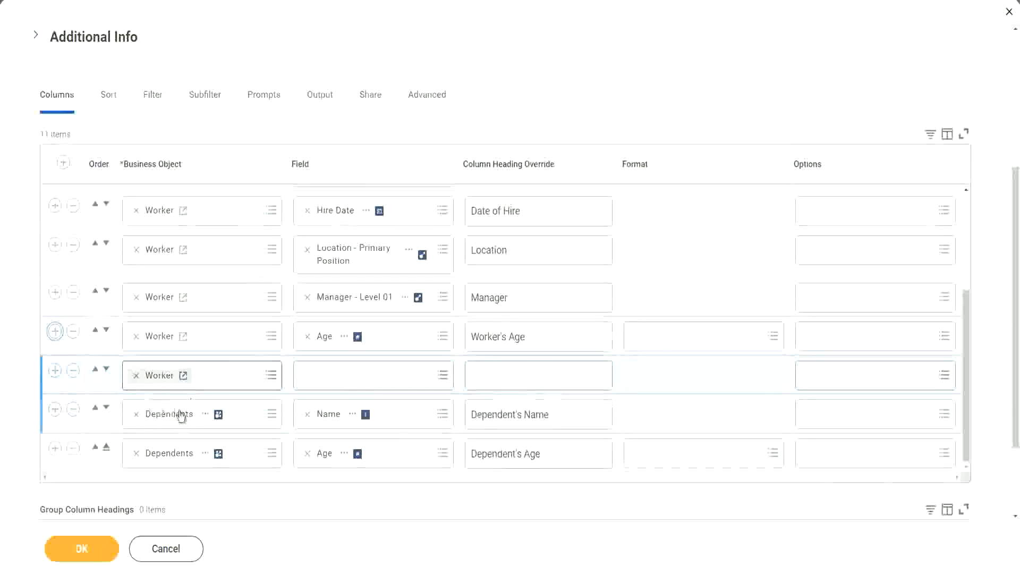
- Set the new Worker row's field to CF-WW-ESI-Eldest Dependent Child with the heading override Eldest Dependent Child and save the report definition
left_click(337, 369)
type("CF-WW-ESI-Eldest Dependent Child")
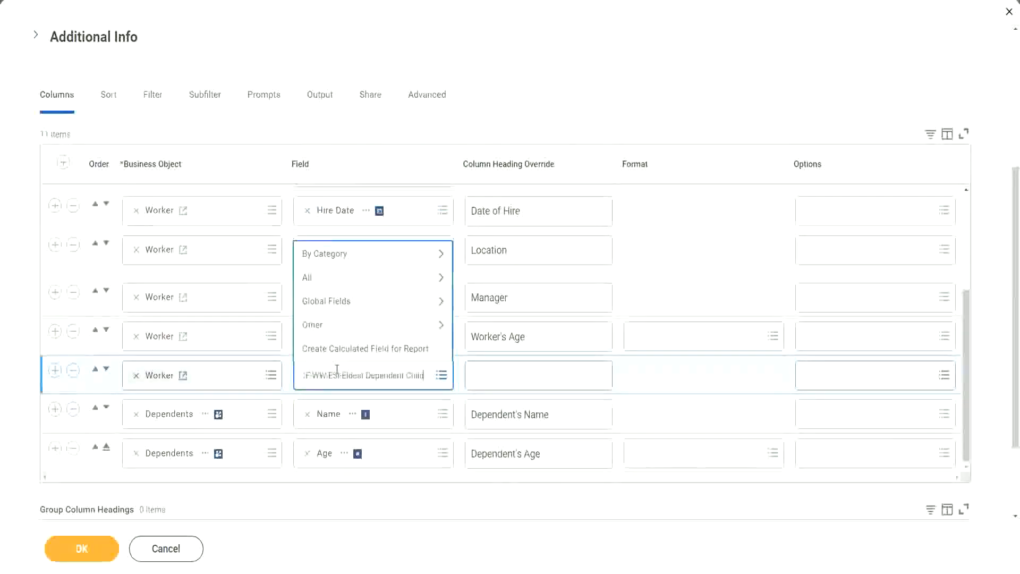
key("Return")
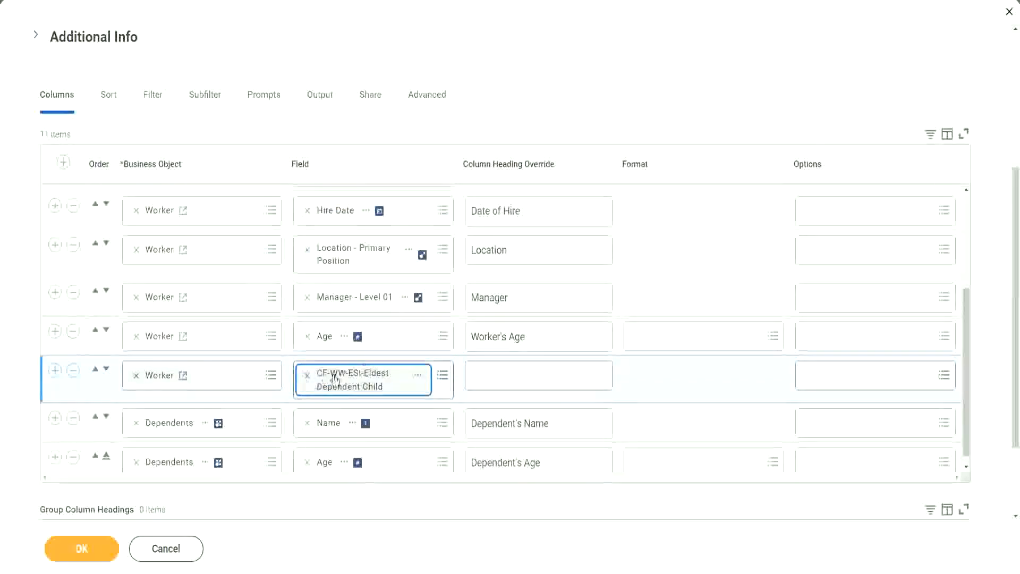
left_click(492, 376)
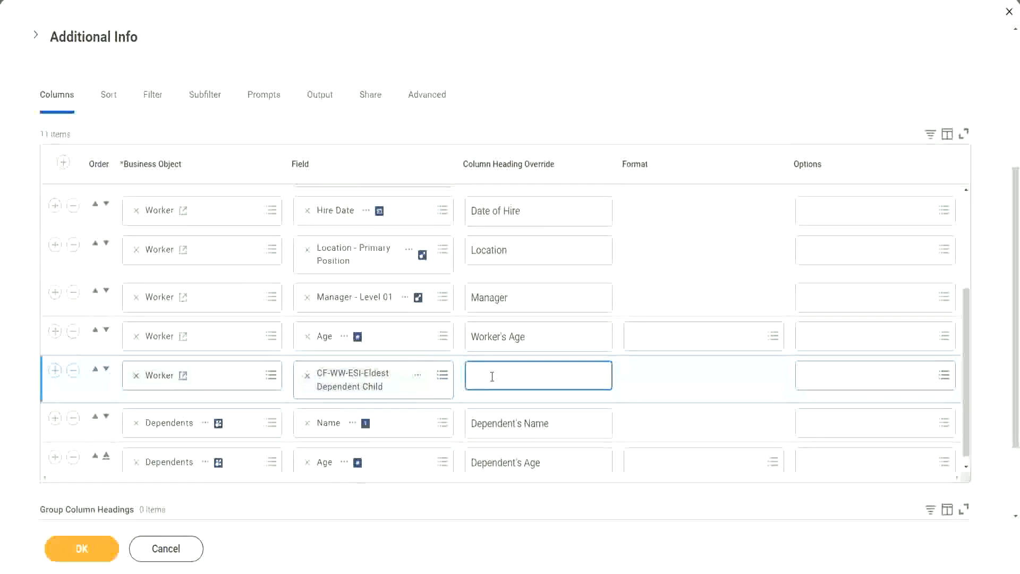
type("Eldest De")
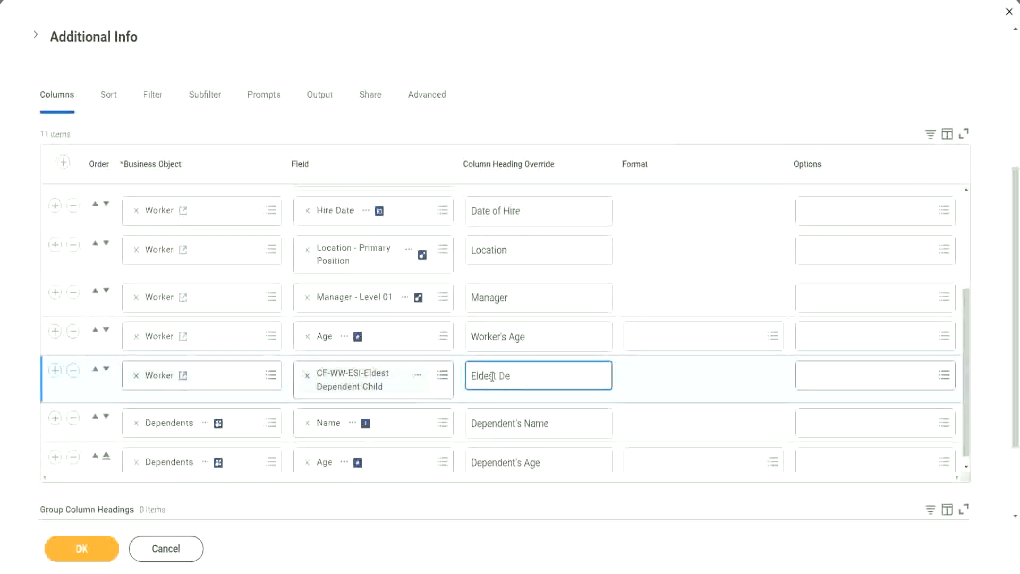
type("pendent Child")
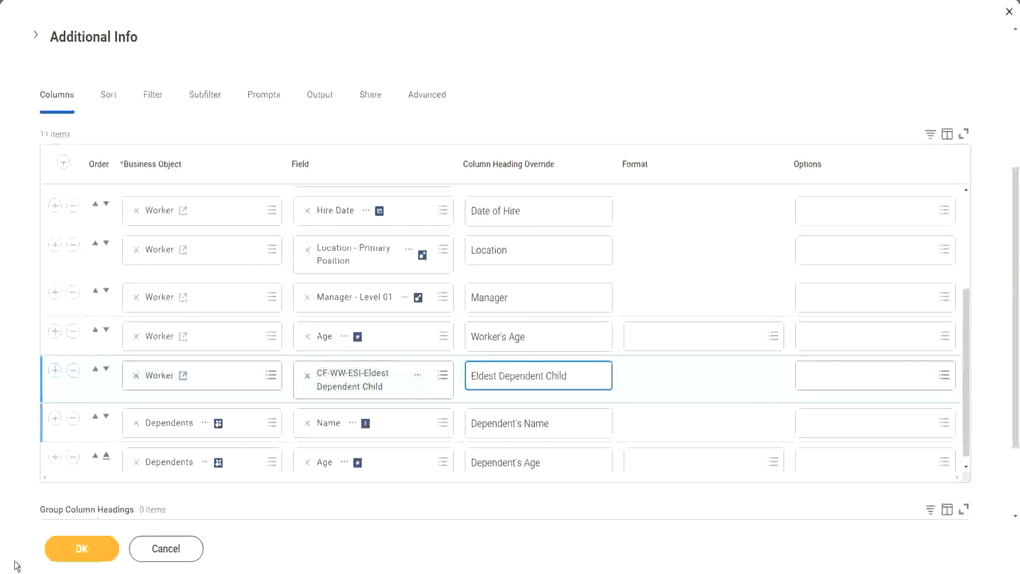
left_click(81, 548)
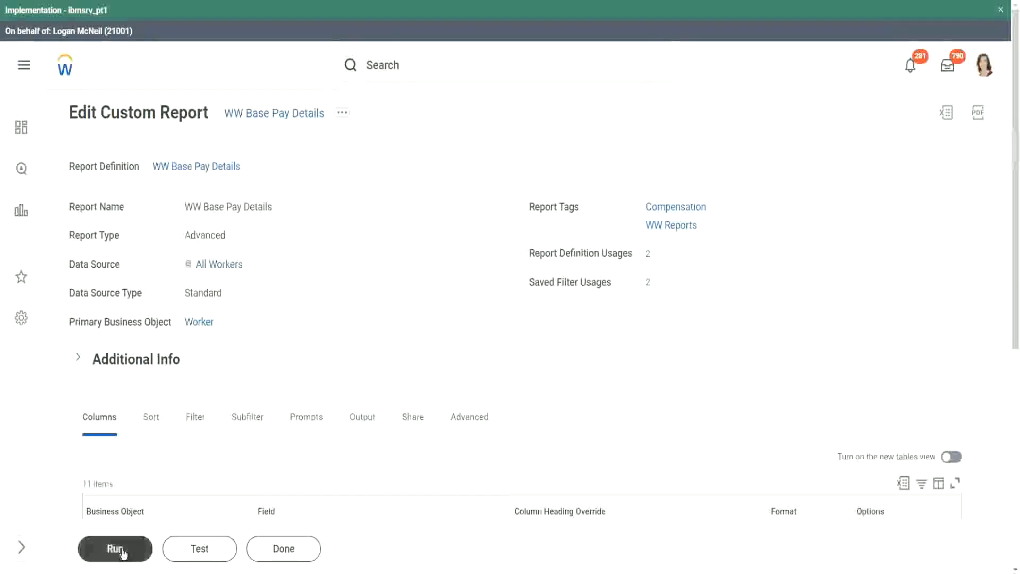
- Run the WW Base Pay Details report for hire dates from 01/01/2000 to 12/31/2000
left_click(90, 549)
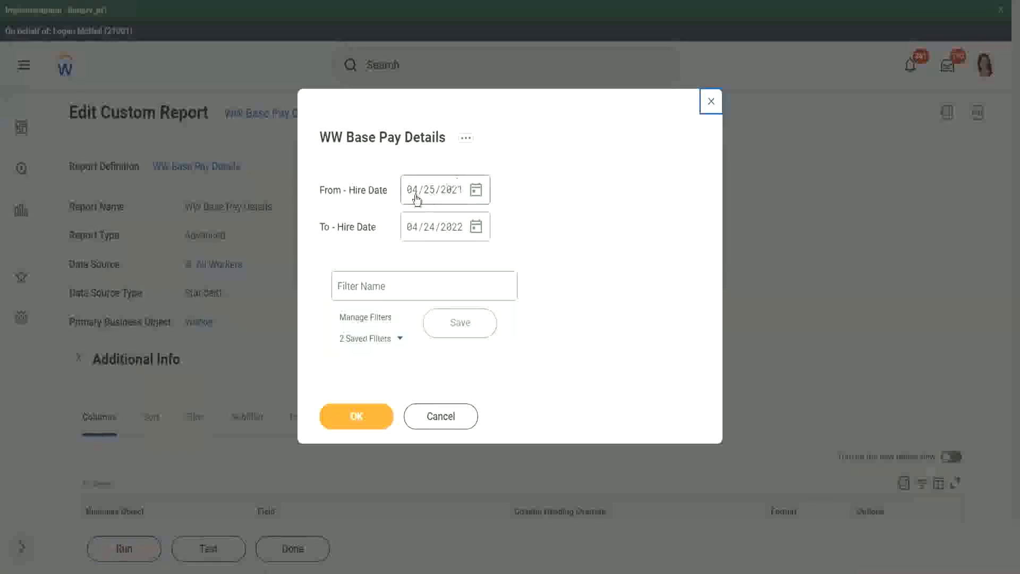
left_click(411, 196)
type("01012000")
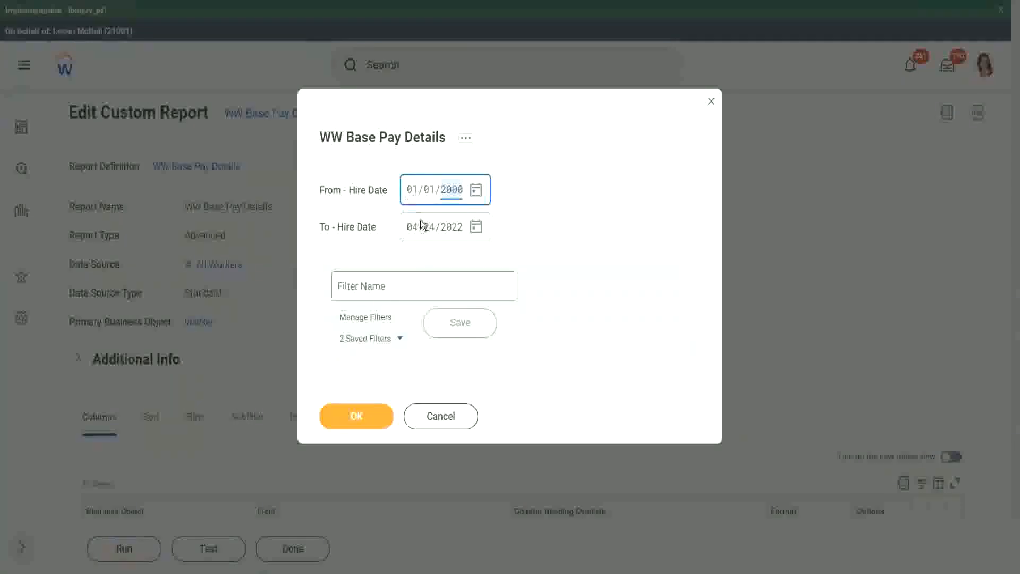
left_click(412, 234)
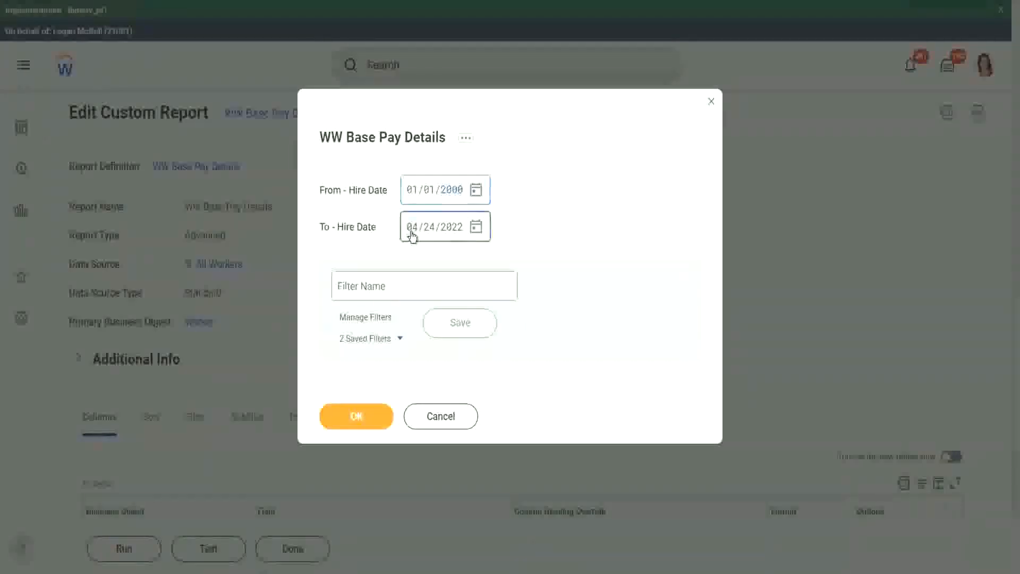
type("1231")
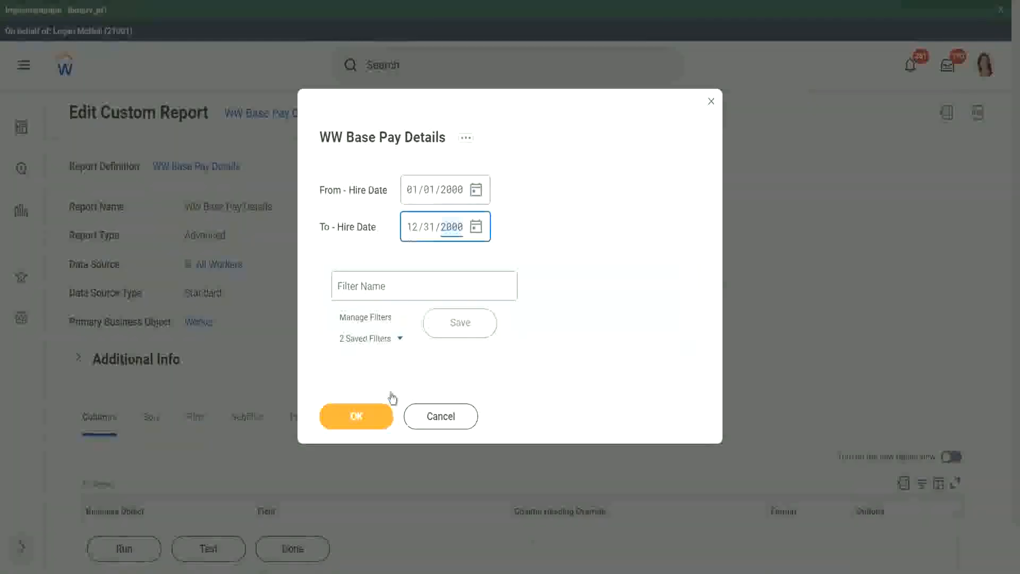
left_click(366, 415)
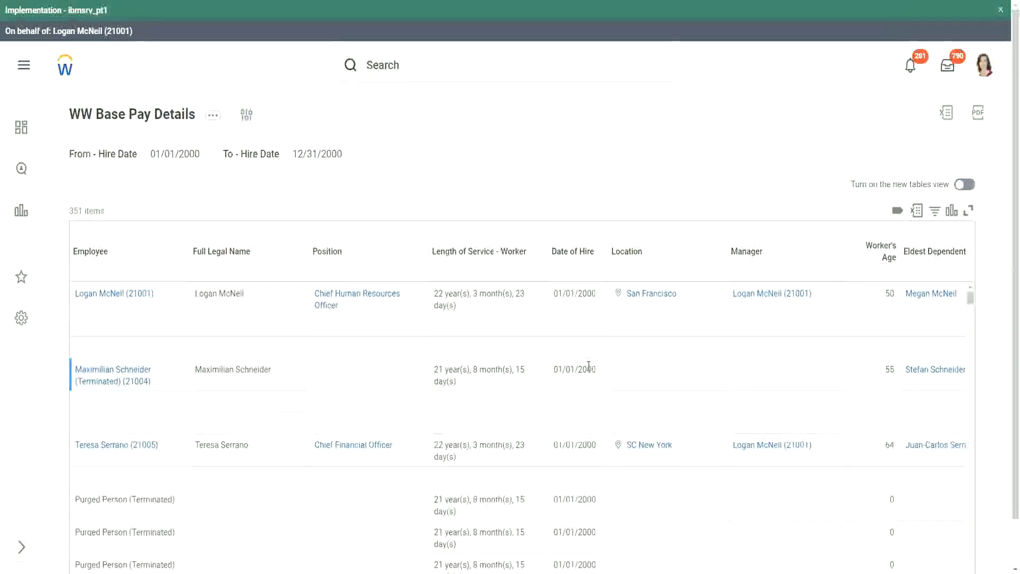
- Compare the first worker's Eldest Dependent Child value with the dependent names and ages listed in the report output
scroll(589, 368, "down", 1)
scroll(917, 362, "up", 1)
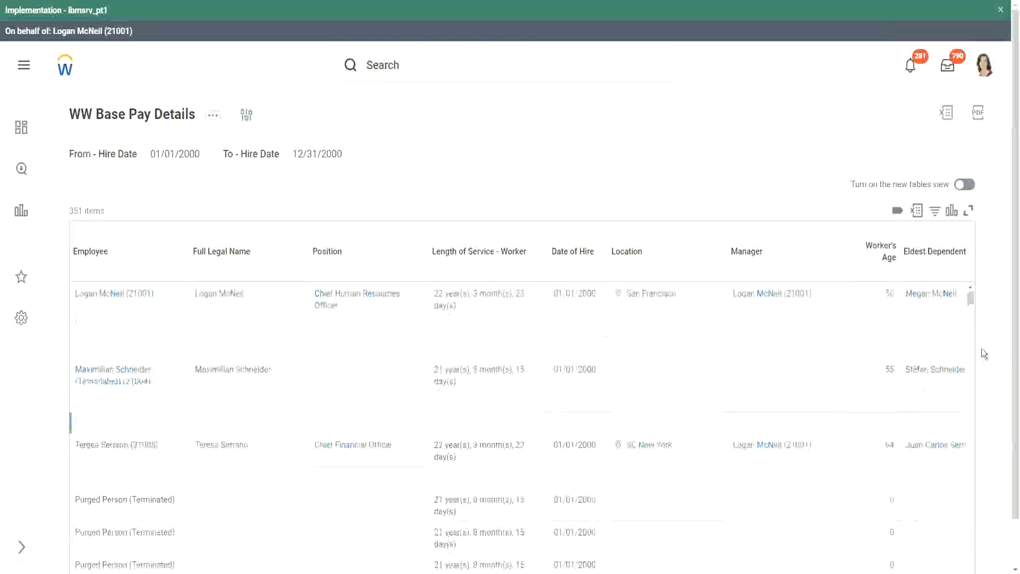
scroll(1003, 395, "down", 1)
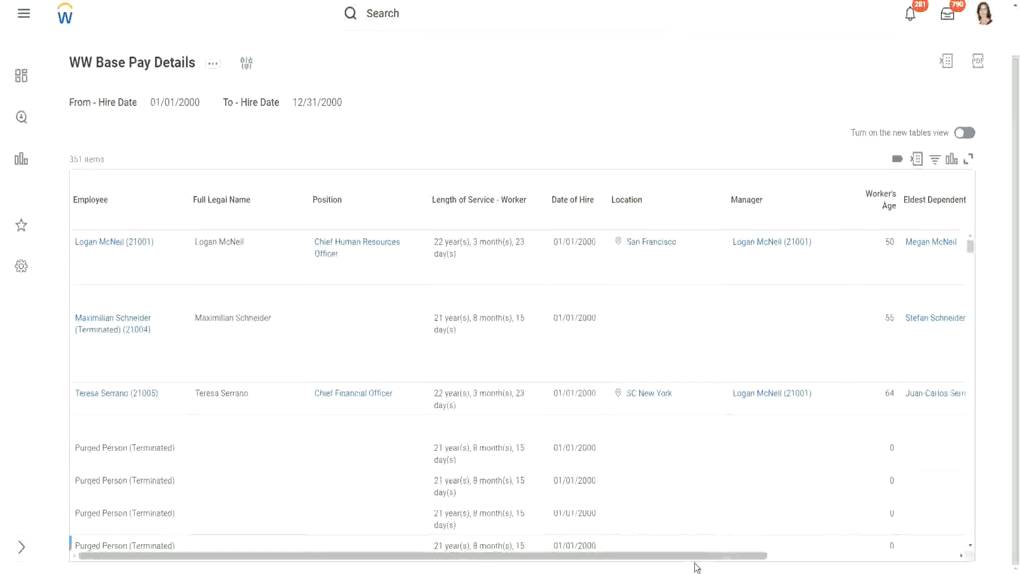
left_click_drag(711, 557, 937, 567)
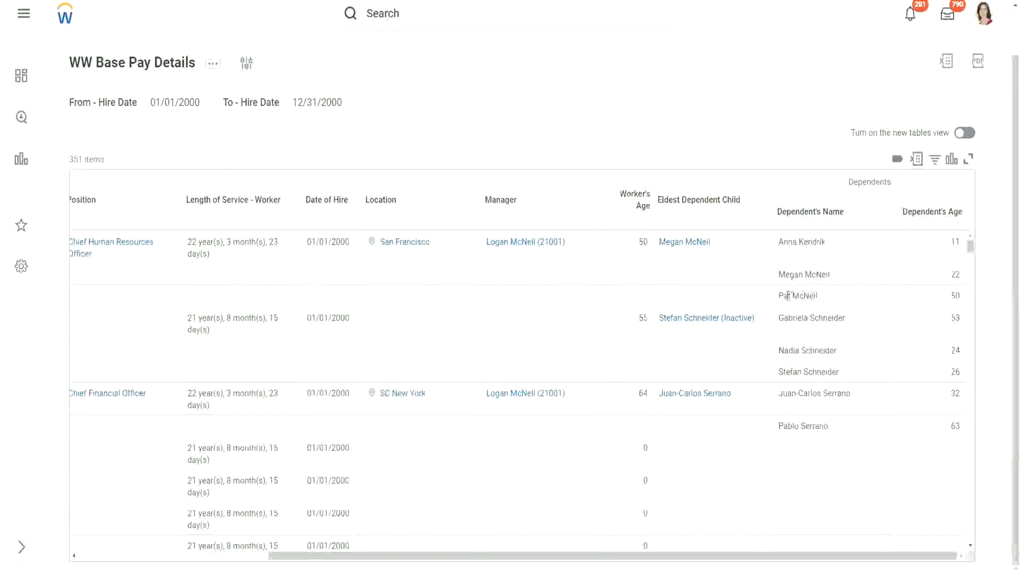
left_click_drag(779, 297, 832, 280)
left_click_drag(779, 241, 826, 247)
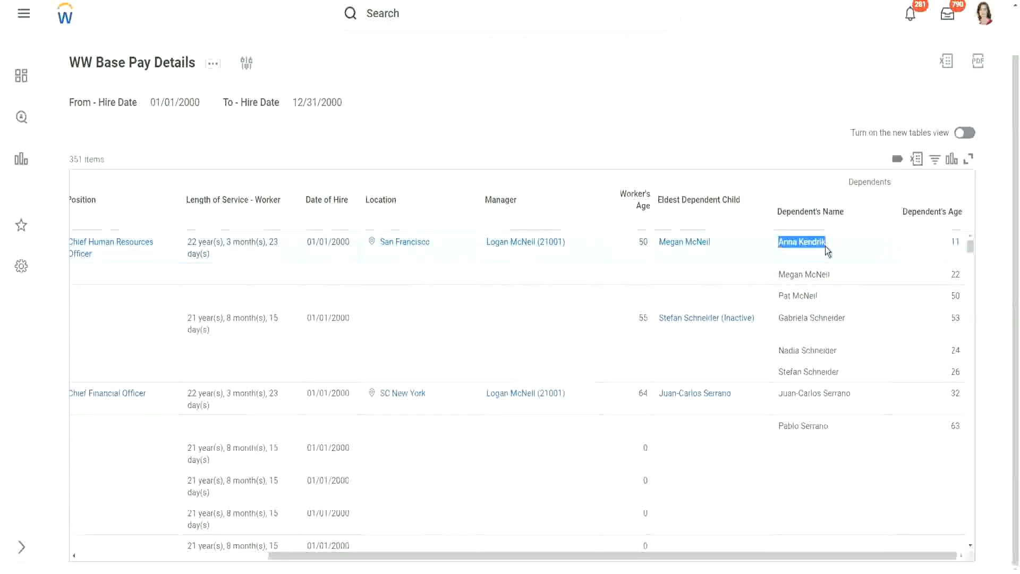
left_click(810, 238)
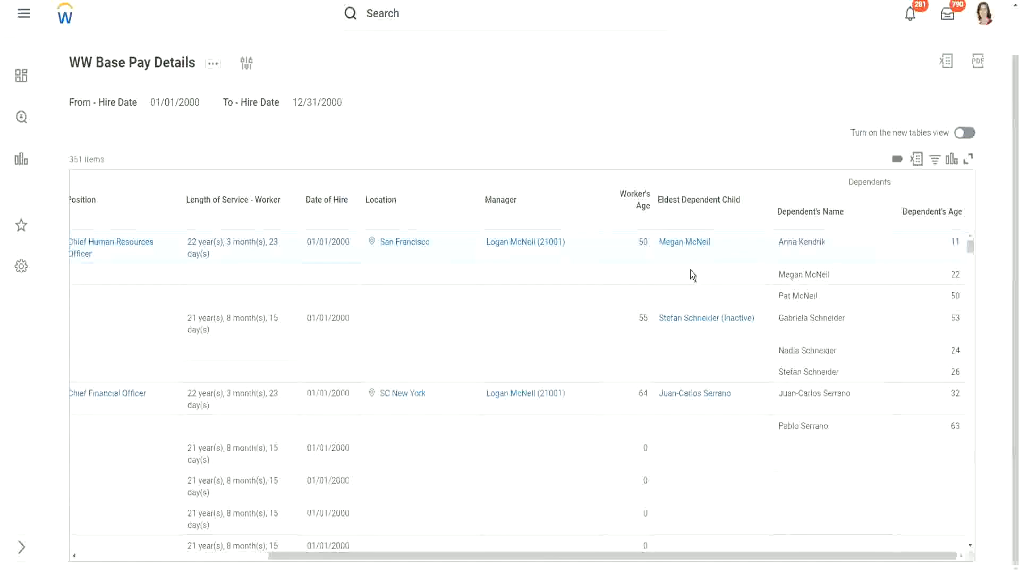
- Open the first worker's eldest dependent child in a new tab, check the relationship and age, and return to the report
right_click(682, 242)
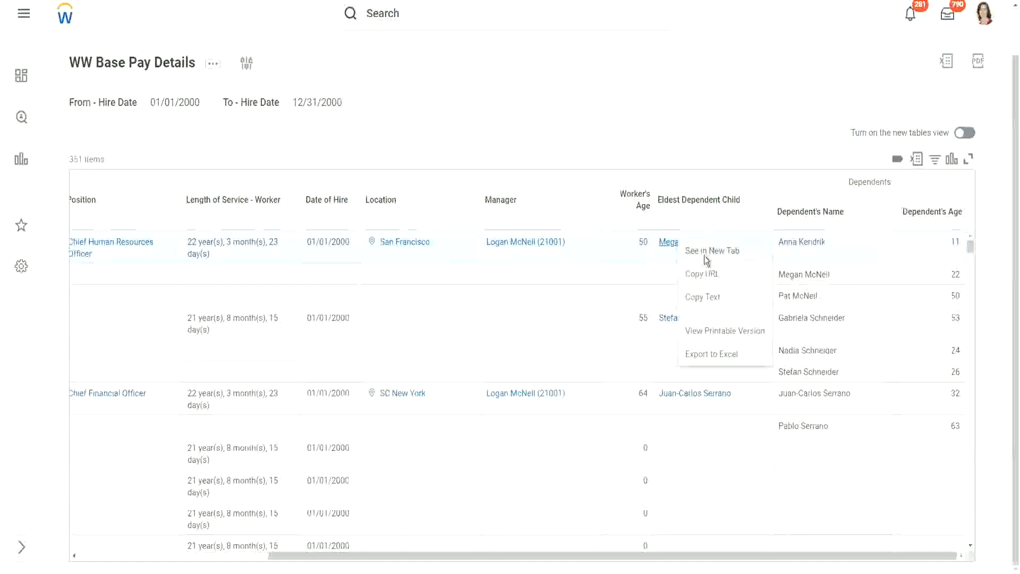
left_click(704, 257)
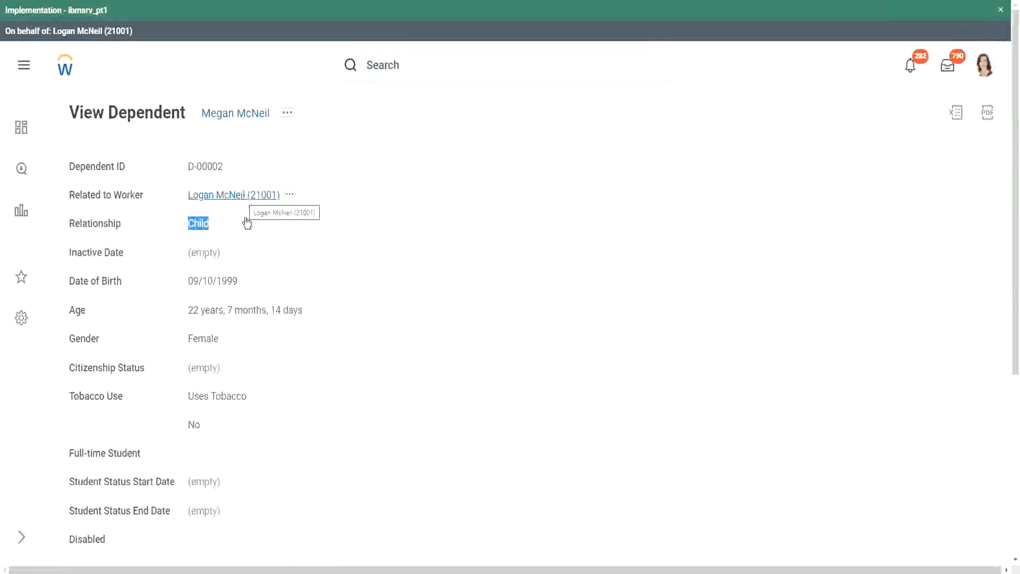
left_click(299, 307)
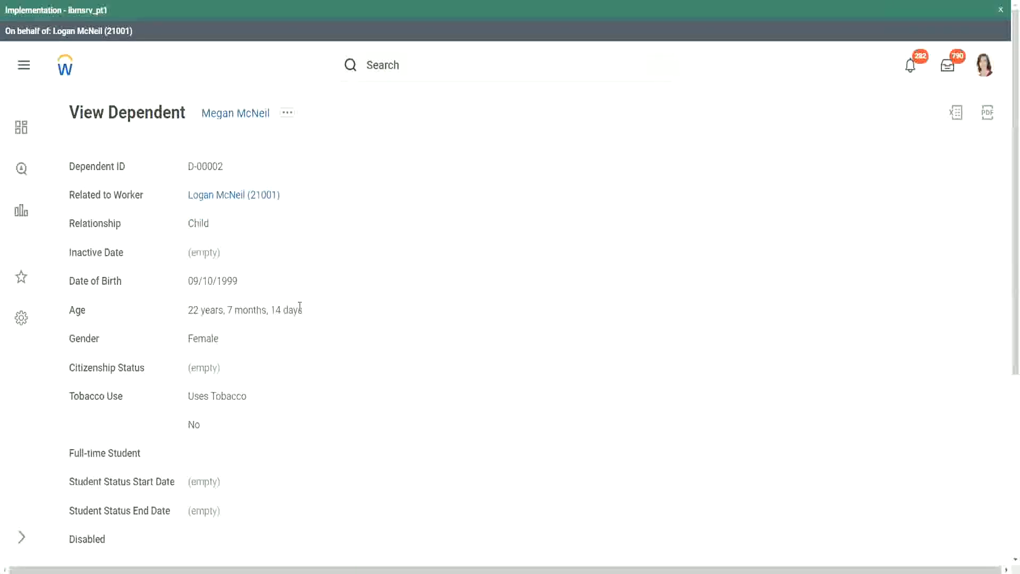
scroll(283, 343, "down", 3)
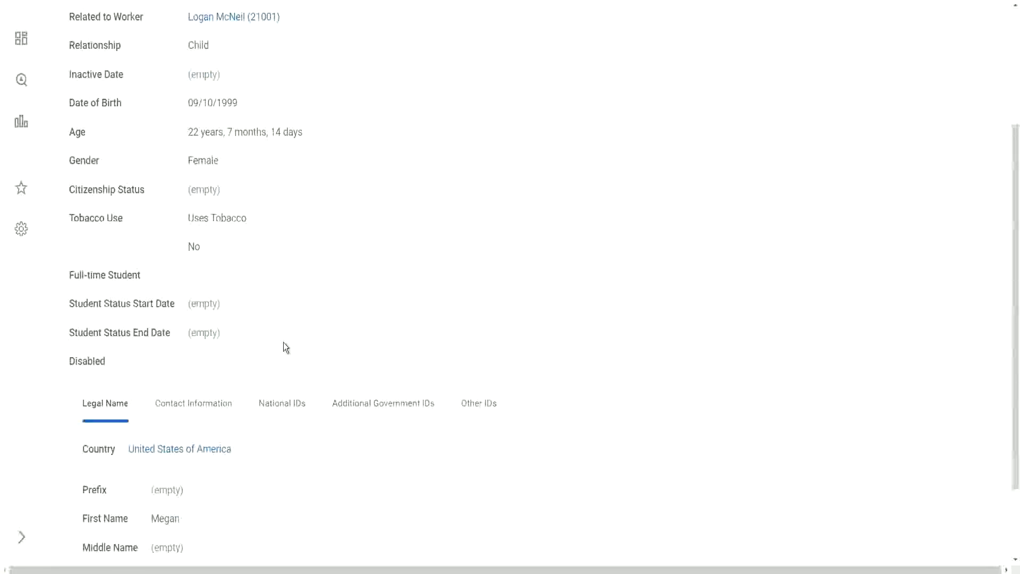
scroll(283, 342, "down", 2)
scroll(283, 342, "up", 5)
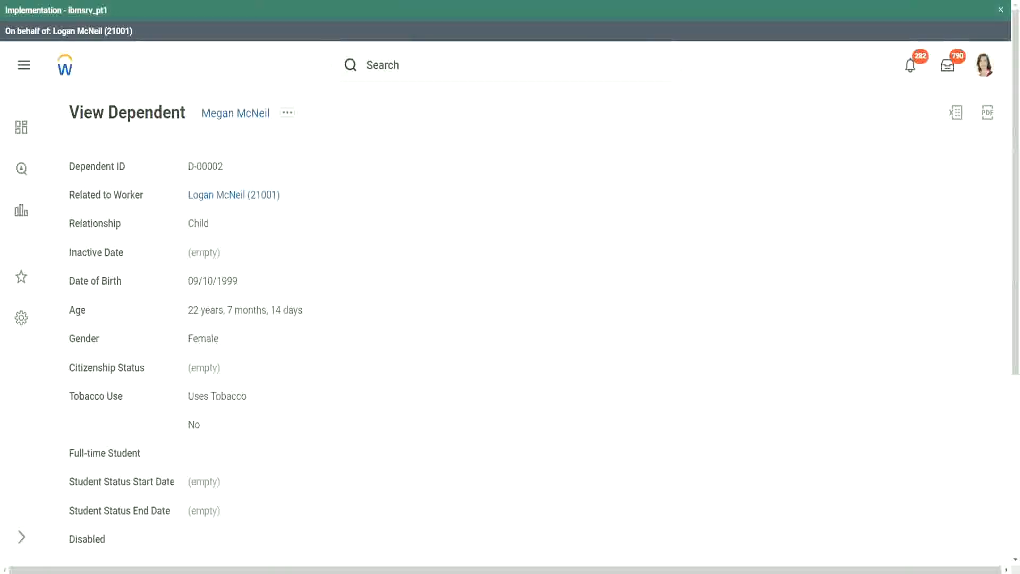
left_click(281, 1)
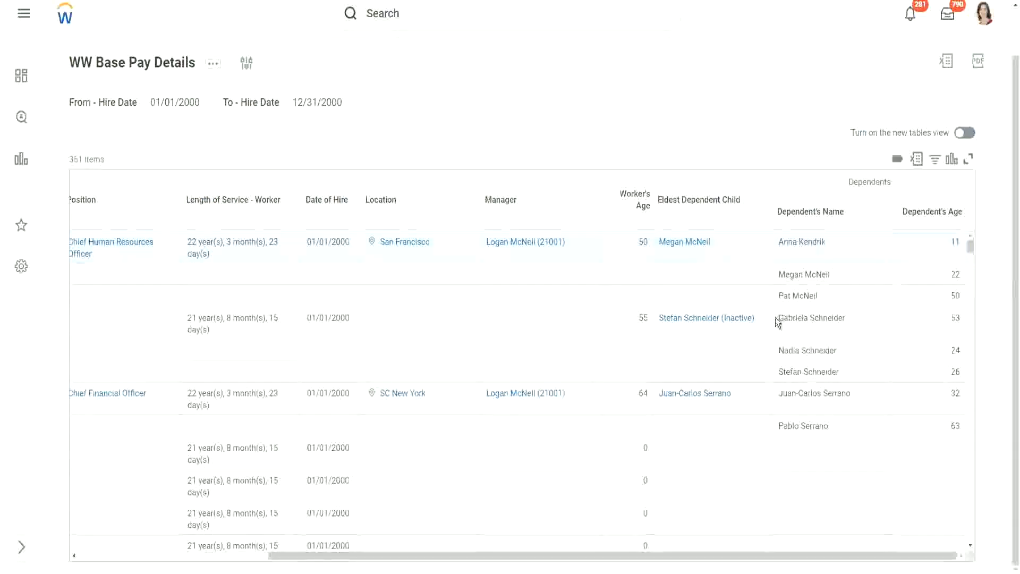
- Check the Eldest Dependent Child values of the second and third workers against their listed dependents and ages
left_click_drag(778, 319, 954, 319)
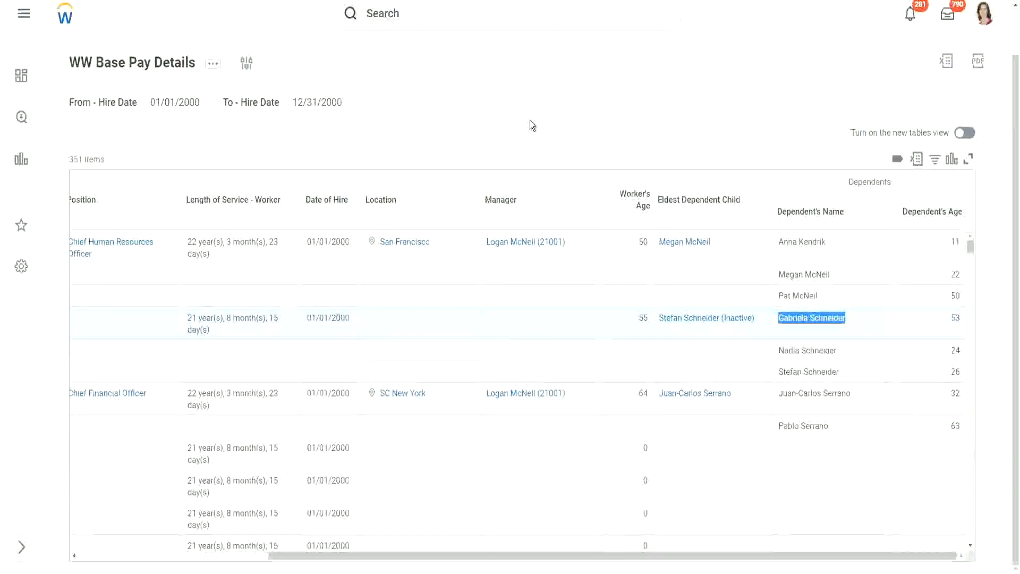
left_click(513, 127)
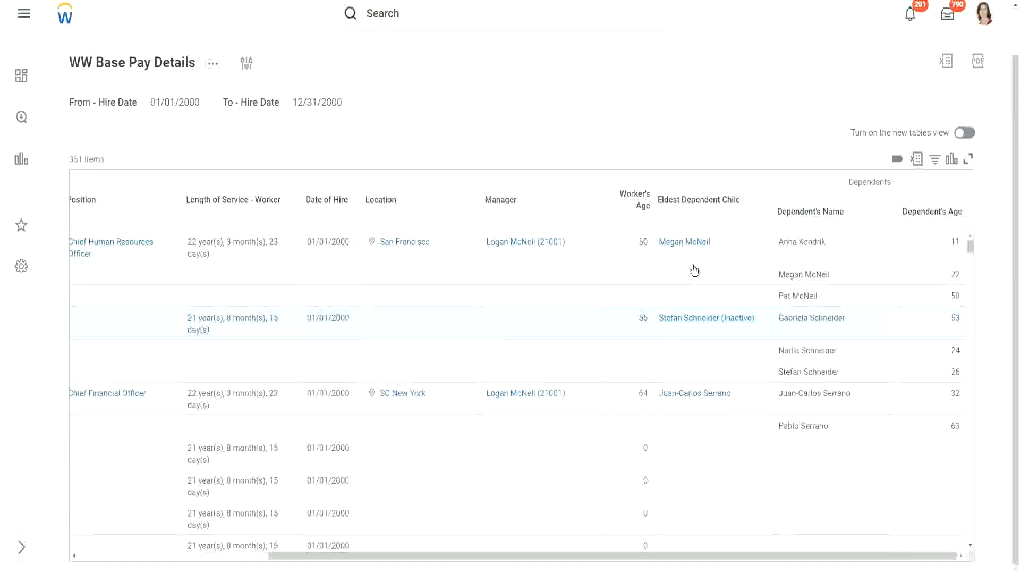
scroll(811, 377, "down", 2)
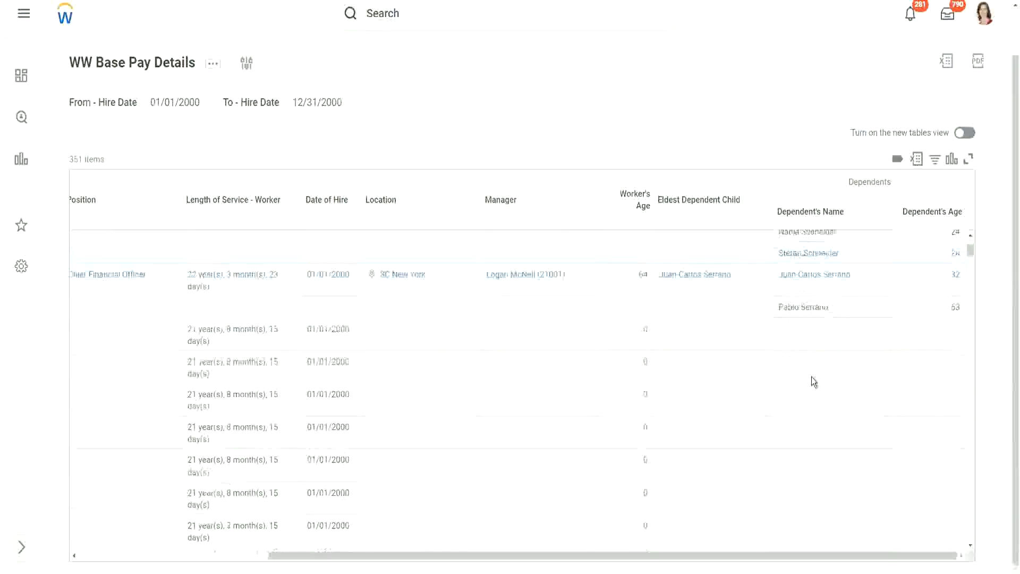
scroll(811, 377, "up", 2)
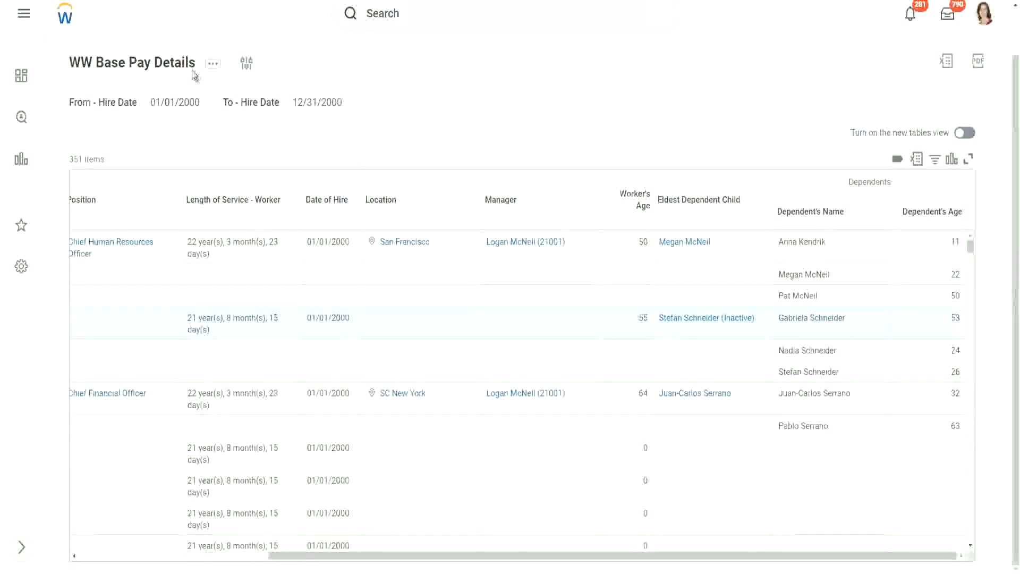
- Open the WW Base Pay Details custom report definition from the report output and start editing it
left_click(155, 70)
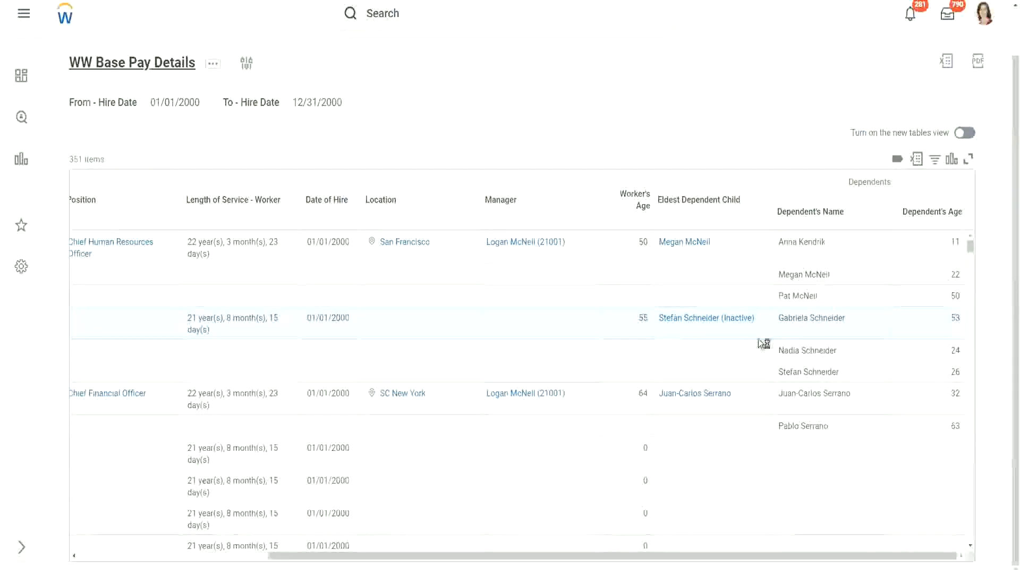
scroll(762, 380, "down", 4)
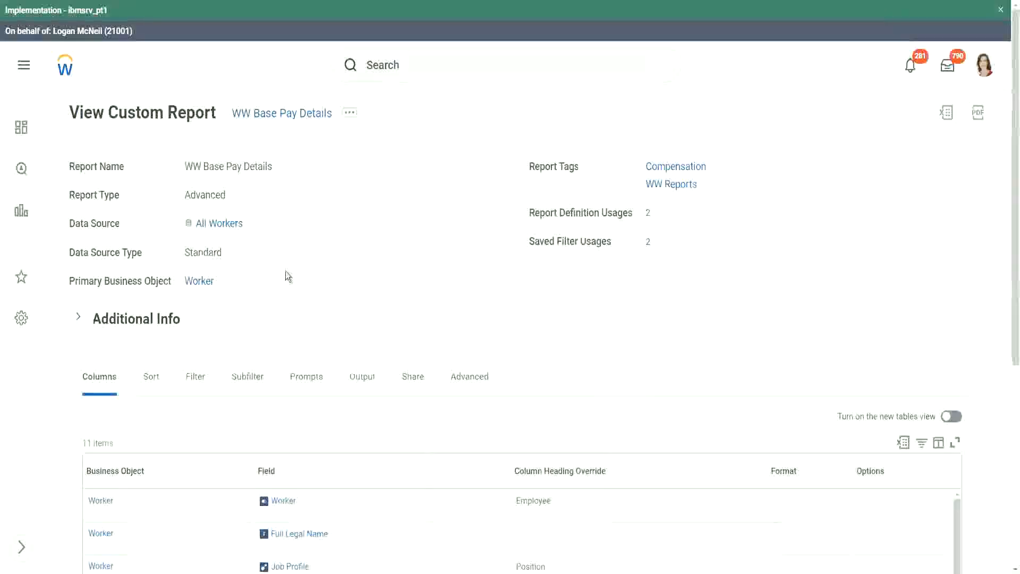
left_click(351, 117)
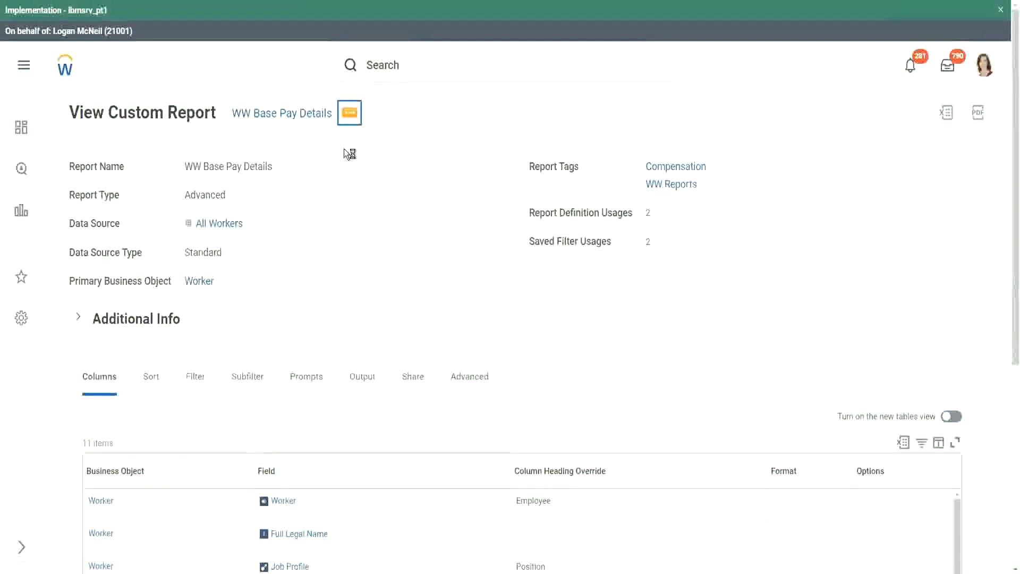
mouse_move(406, 175)
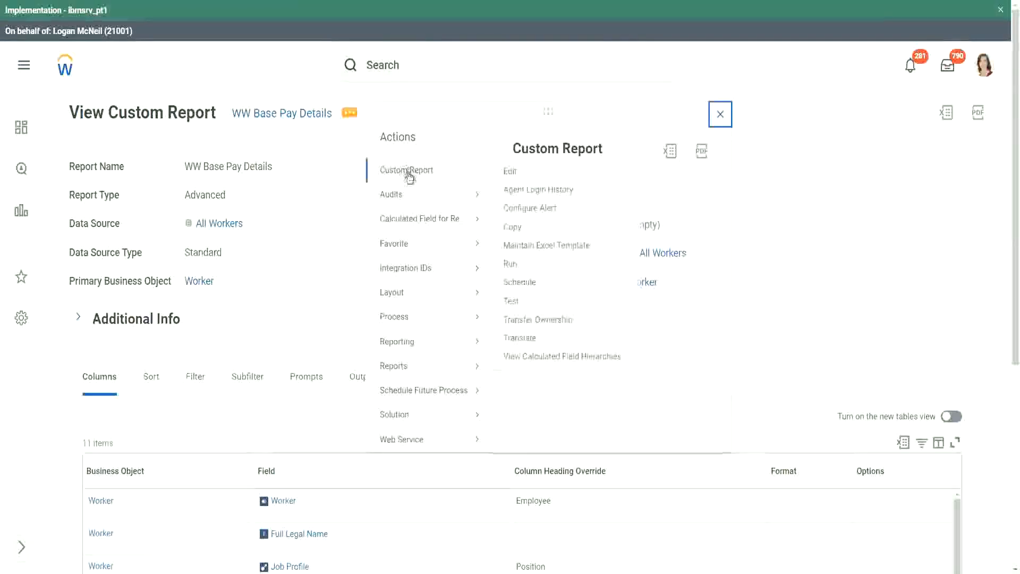
left_click(511, 171)
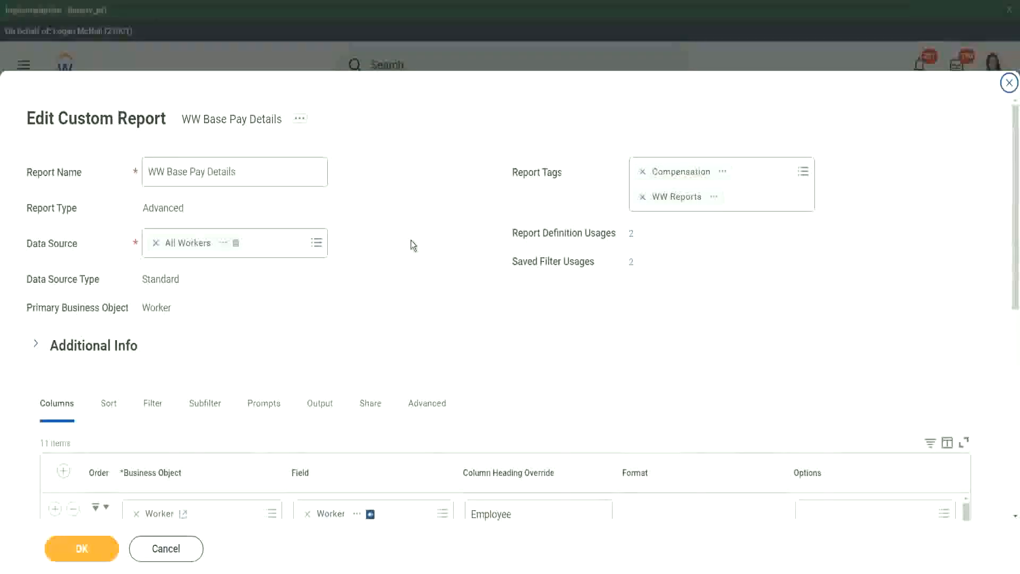
- Review the column rows of the report definition, including Eldest Dependent Child, and bring up its filter conditions
scroll(412, 244, "down", 3)
scroll(412, 245, "down", 1)
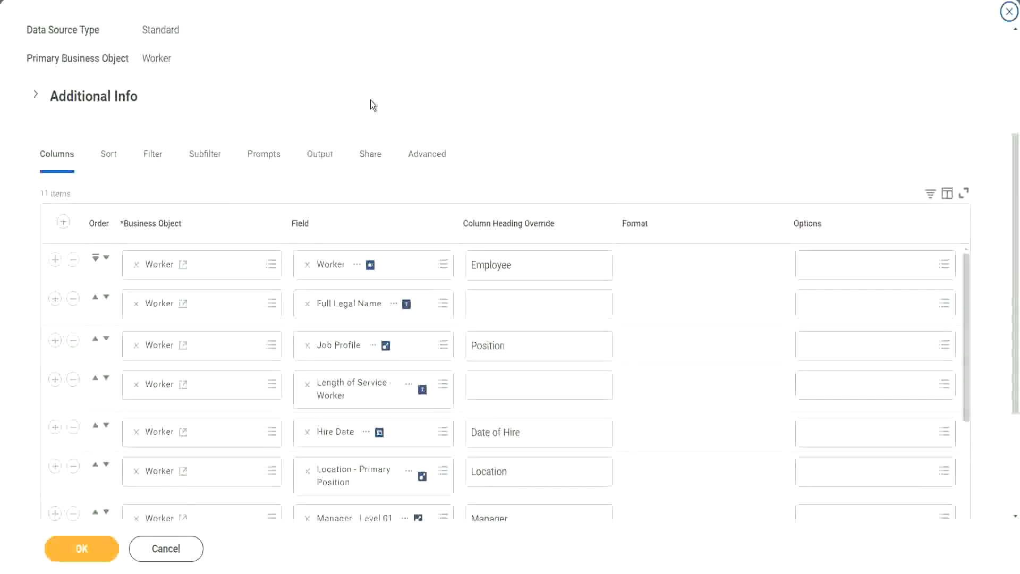
scroll(370, 100, "down", 3)
scroll(489, 241, "down", 3)
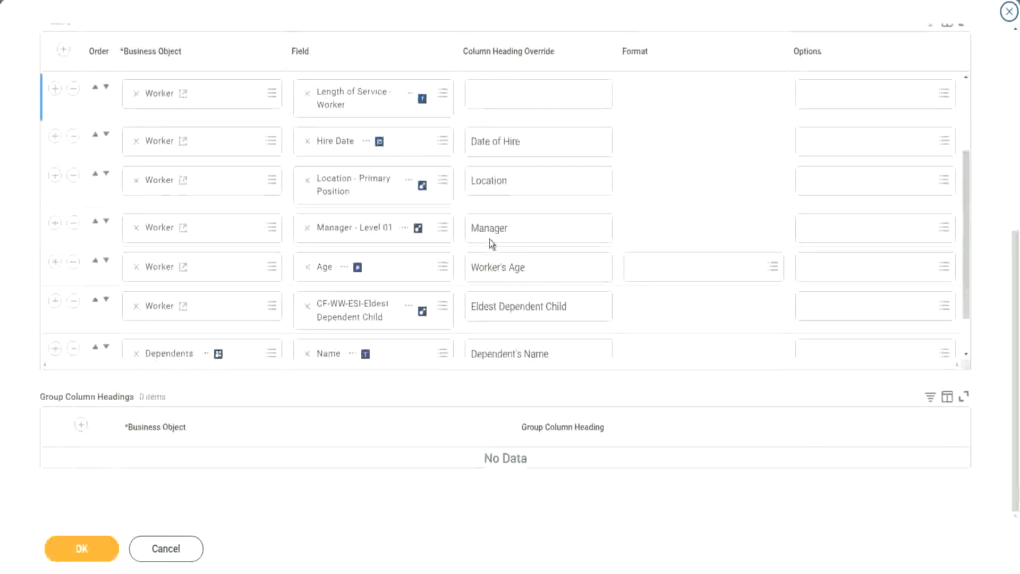
scroll(489, 243, "down", 1)
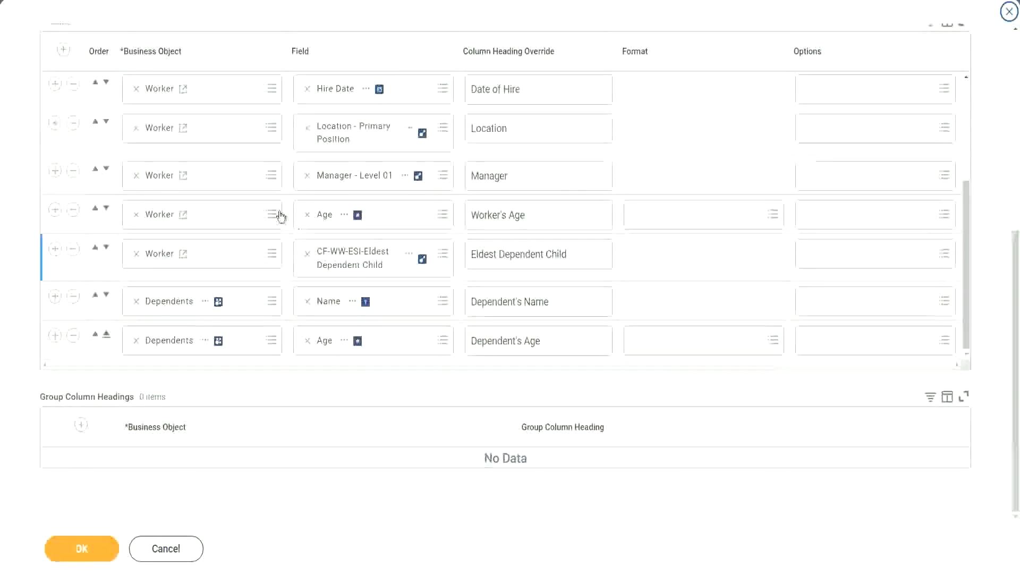
scroll(271, 191, "up", 5)
scroll(254, 143, "up", 3)
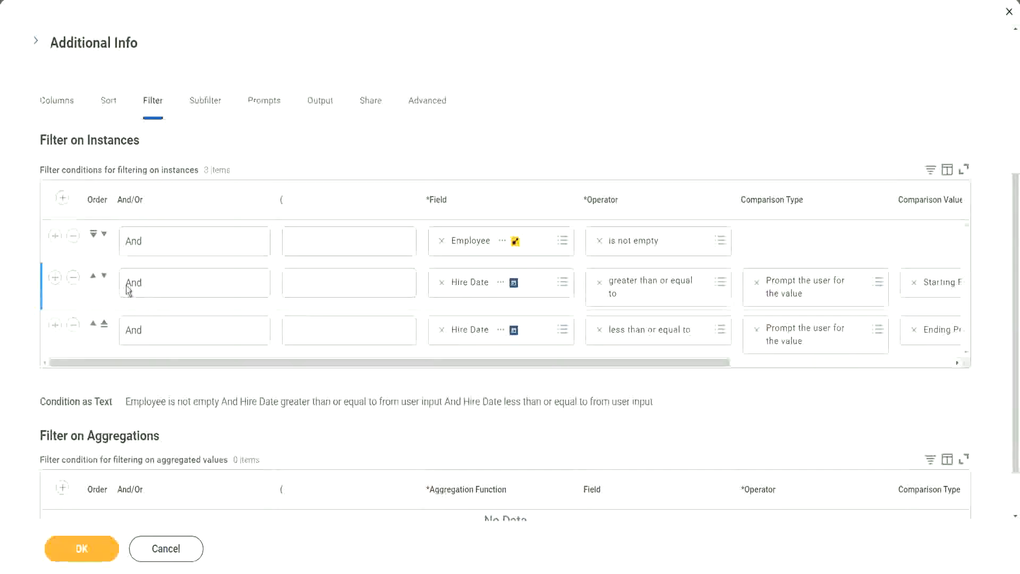
- Add a filter condition below Employee requiring CF-WW-ESI-Eldest Dependent Child to be "is not empty", and save the report definition
left_click(55, 236)
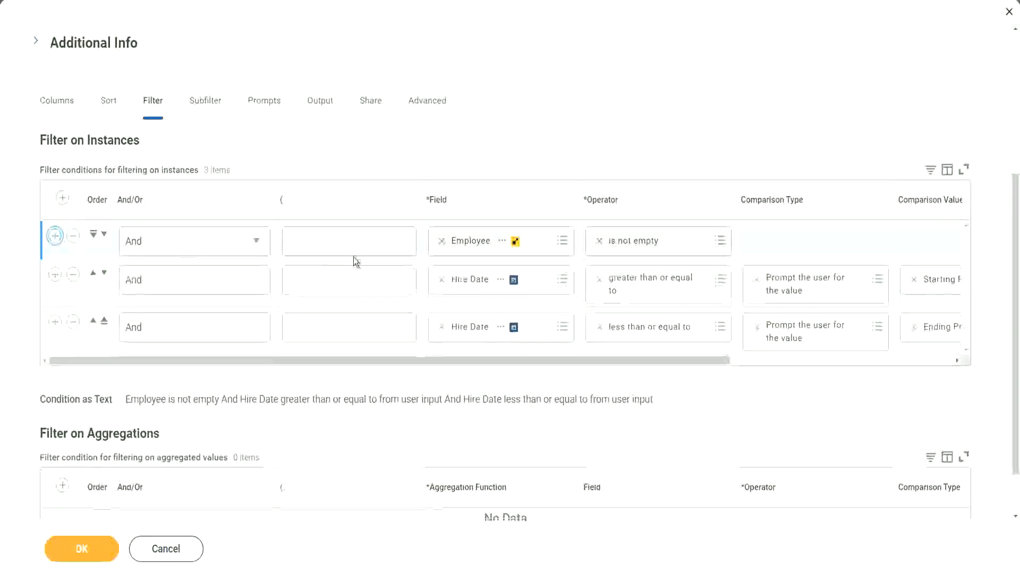
left_click(516, 277)
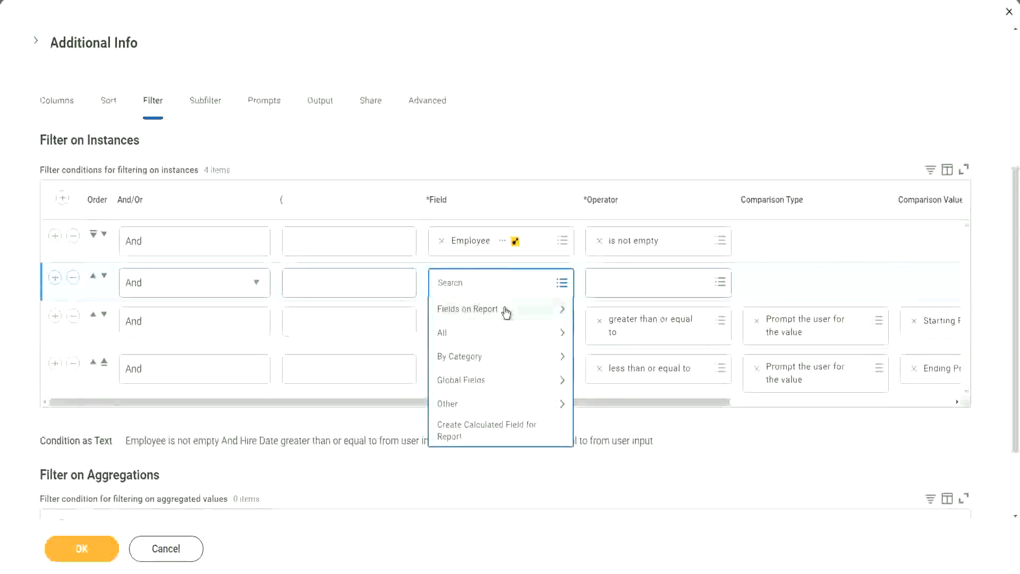
left_click(505, 310)
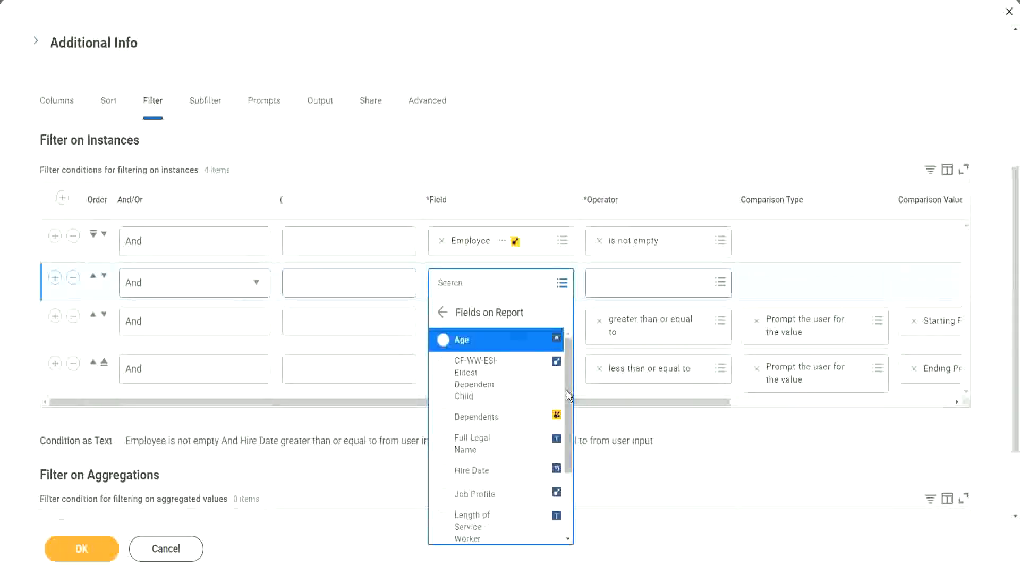
mouse_move(566, 389)
left_mouse_down()
mouse_move(569, 473)
mouse_move(569, 388)
left_mouse_up()
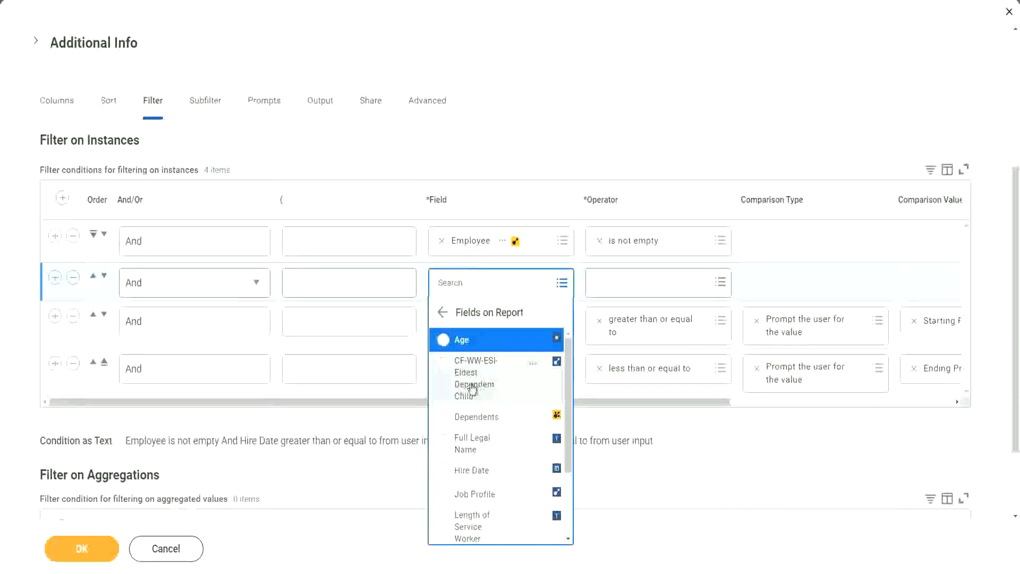
left_click(473, 389)
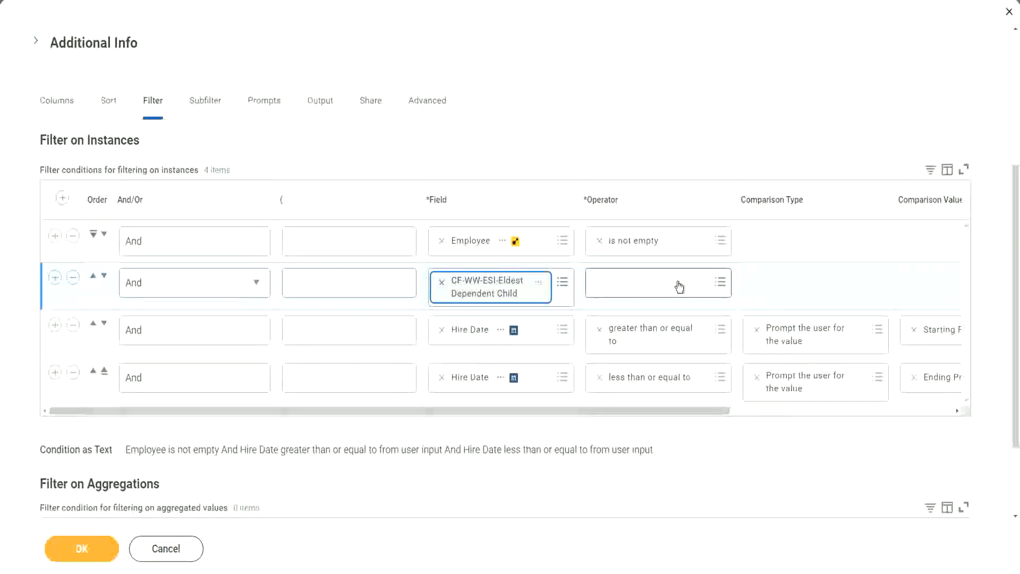
left_click(680, 287)
left_click(656, 311)
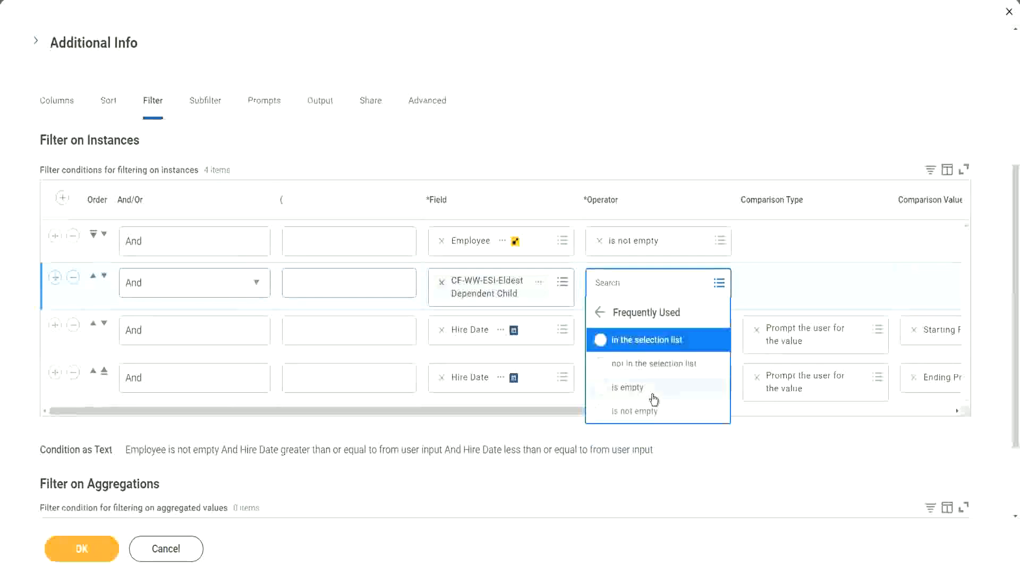
left_click(649, 411)
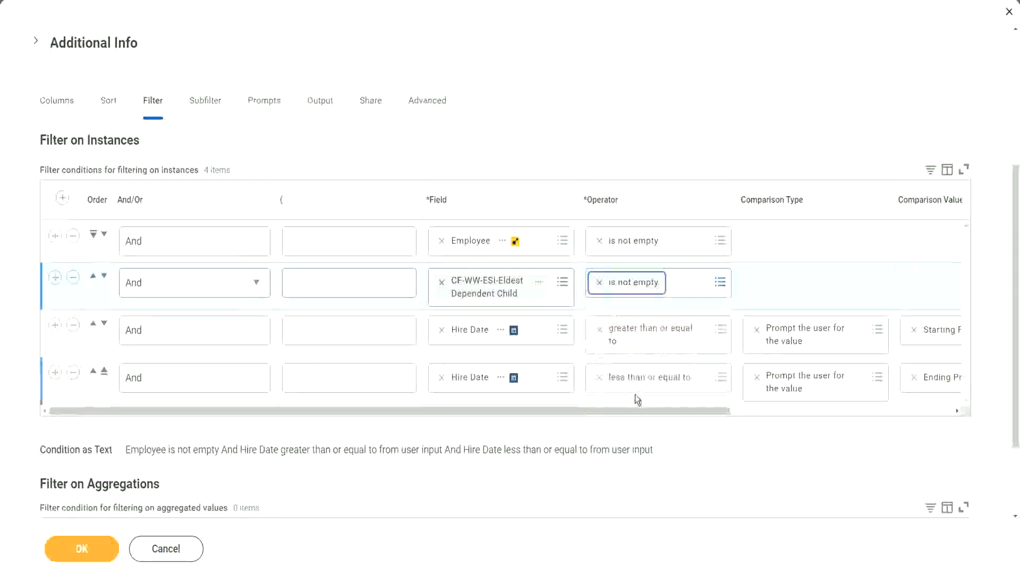
left_click(527, 161)
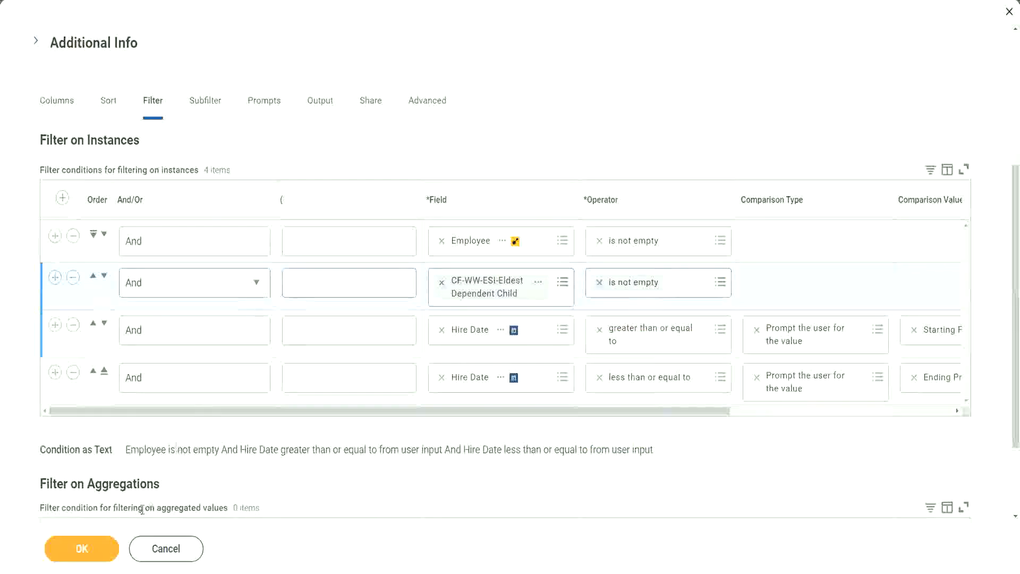
left_click(82, 549)
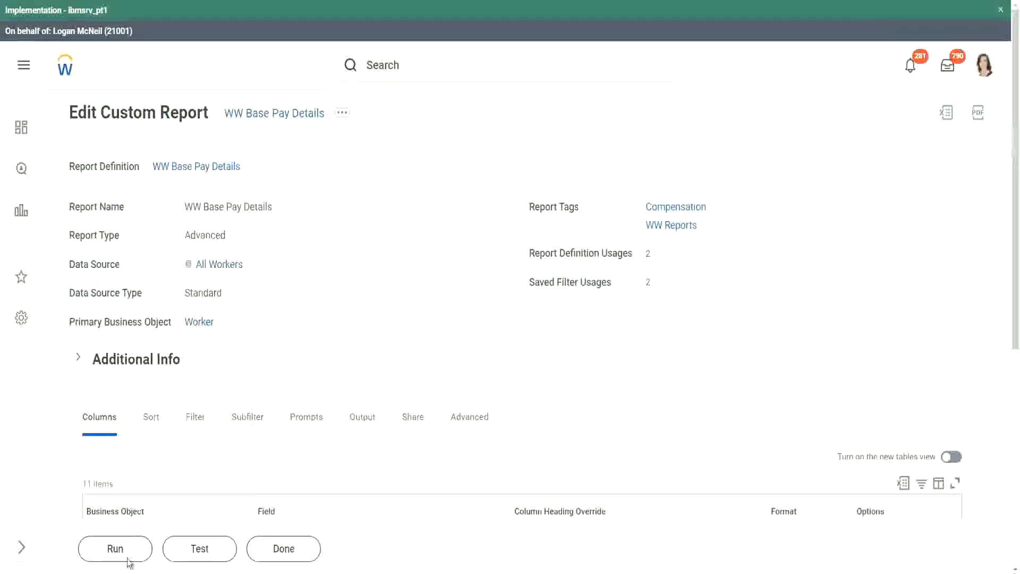
- Run the WW Base Pay Details report for hire dates from 01/01/2000 to 12/31/2000
left_click(117, 552)
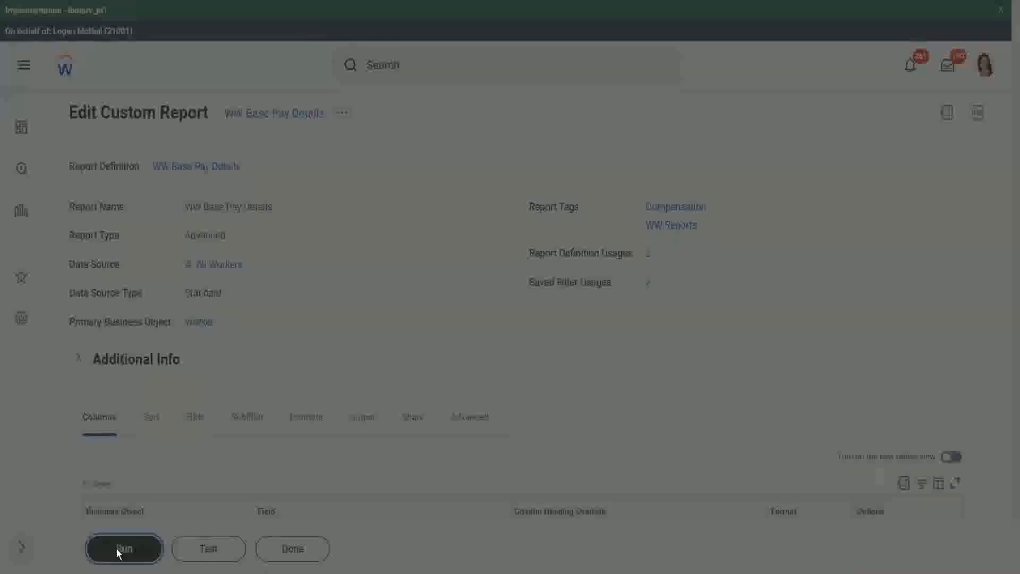
left_click(412, 192)
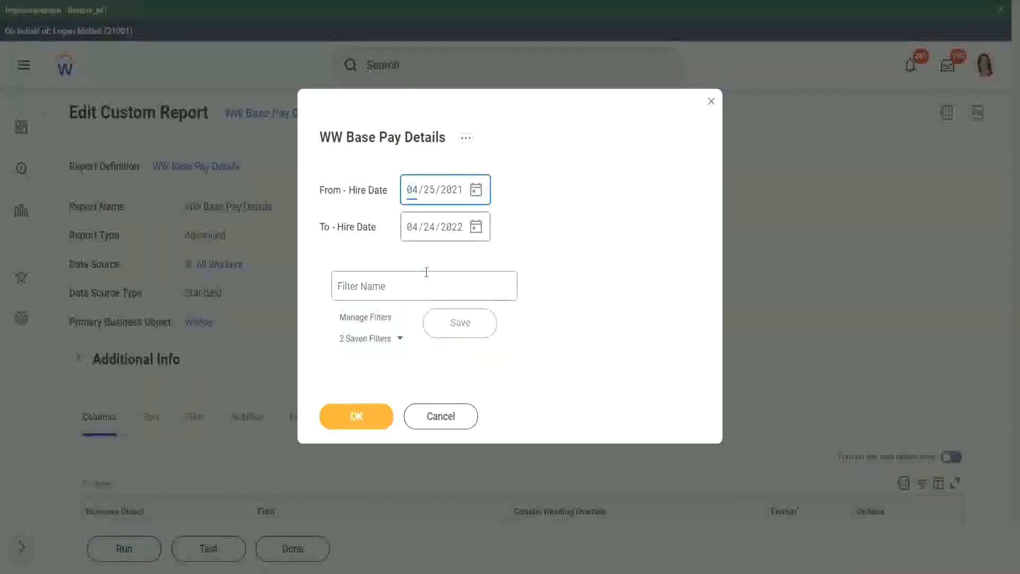
type("01/01/")
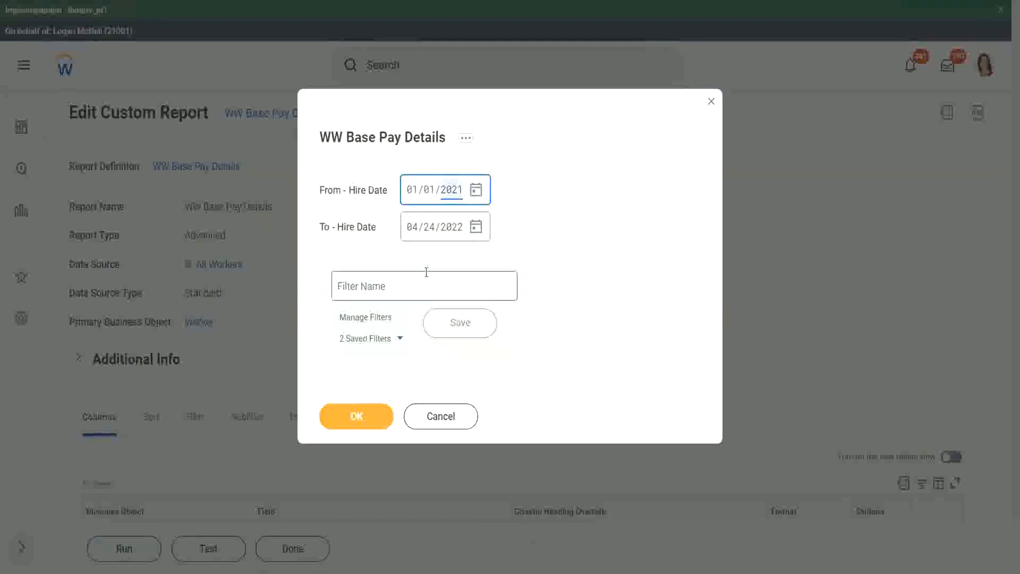
type("2000")
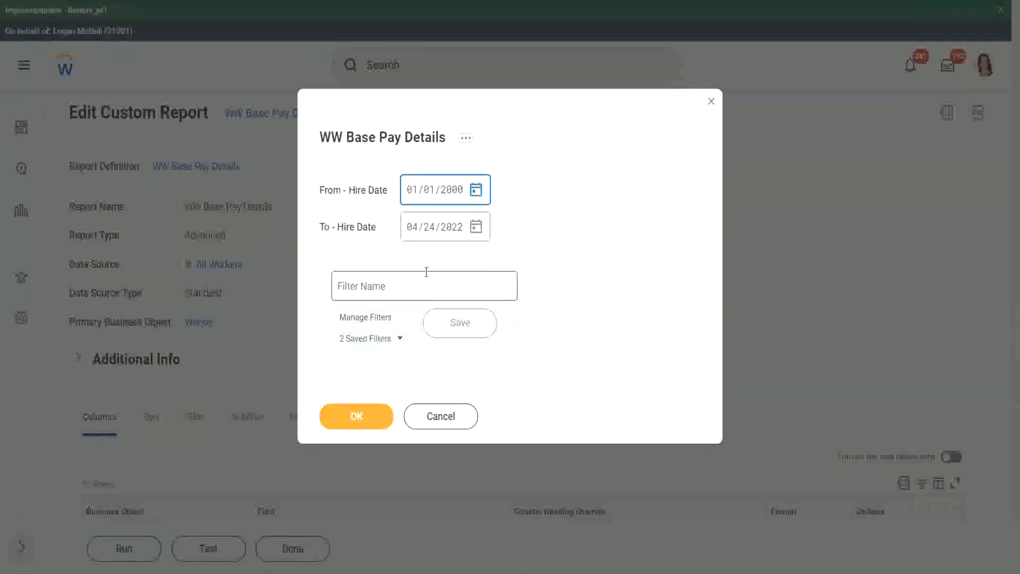
key("Tab")
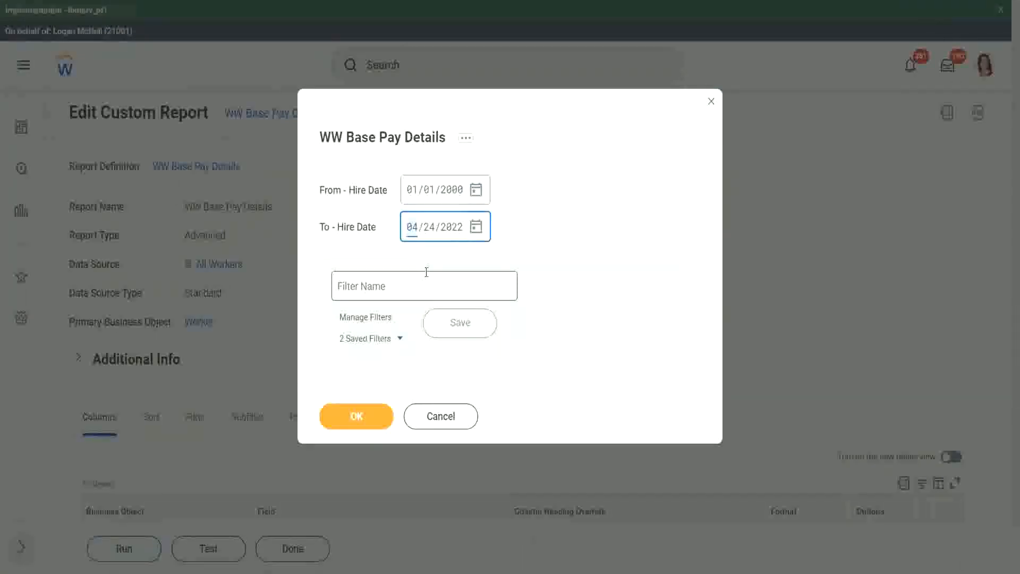
type("1231")
left_click(356, 410)
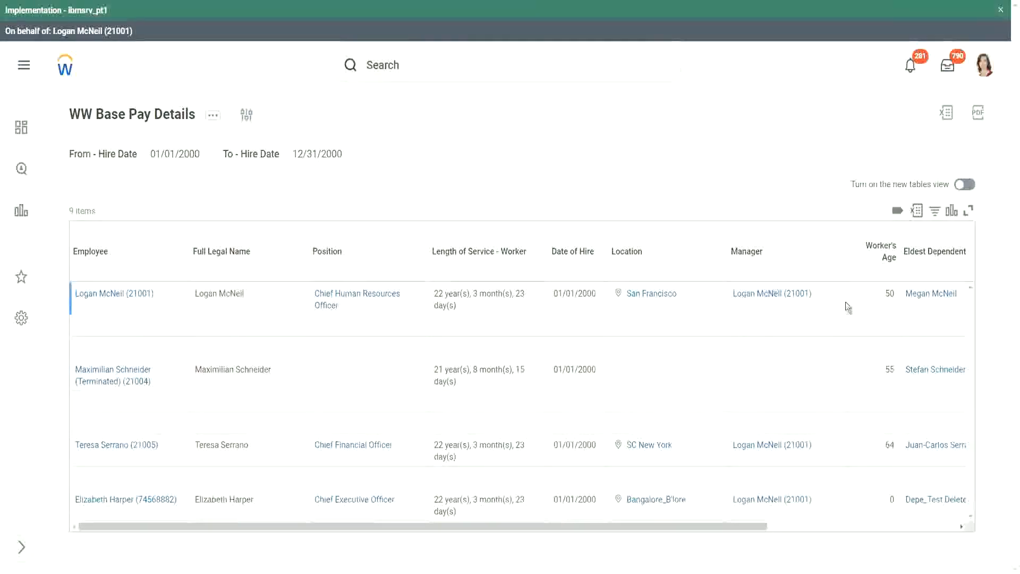
- Check the filtered report output, comparing each worker's Eldest Dependent Child with the listed dependents' names and ages
left_click_drag(693, 526, 884, 530)
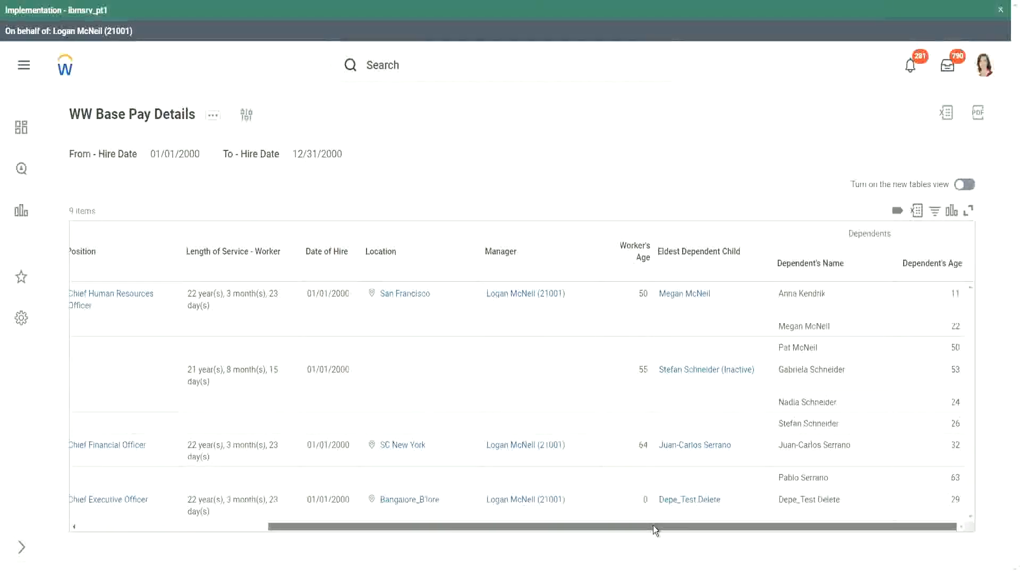
left_click_drag(654, 528, 420, 526)
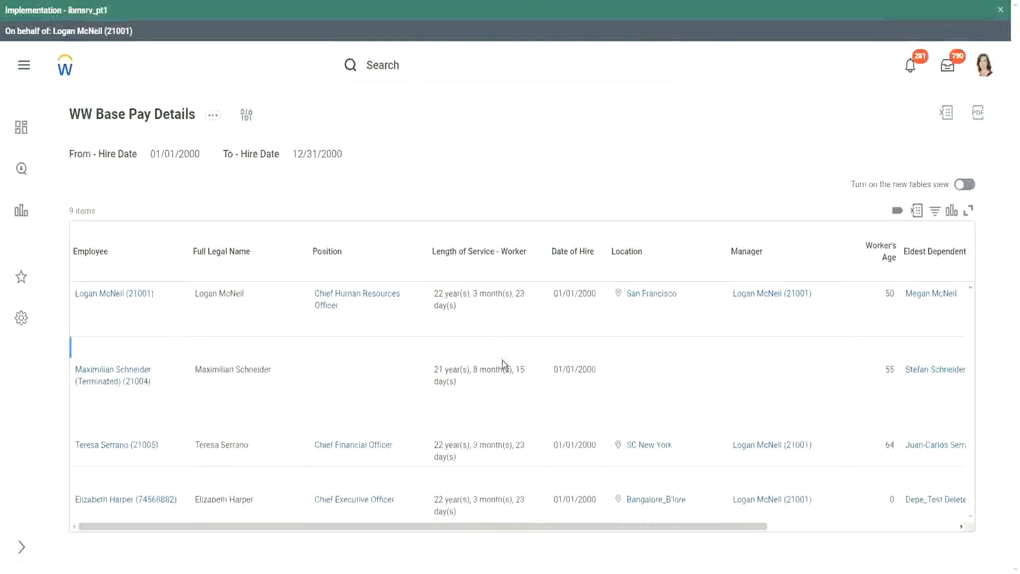
left_click_drag(467, 527, 686, 530)
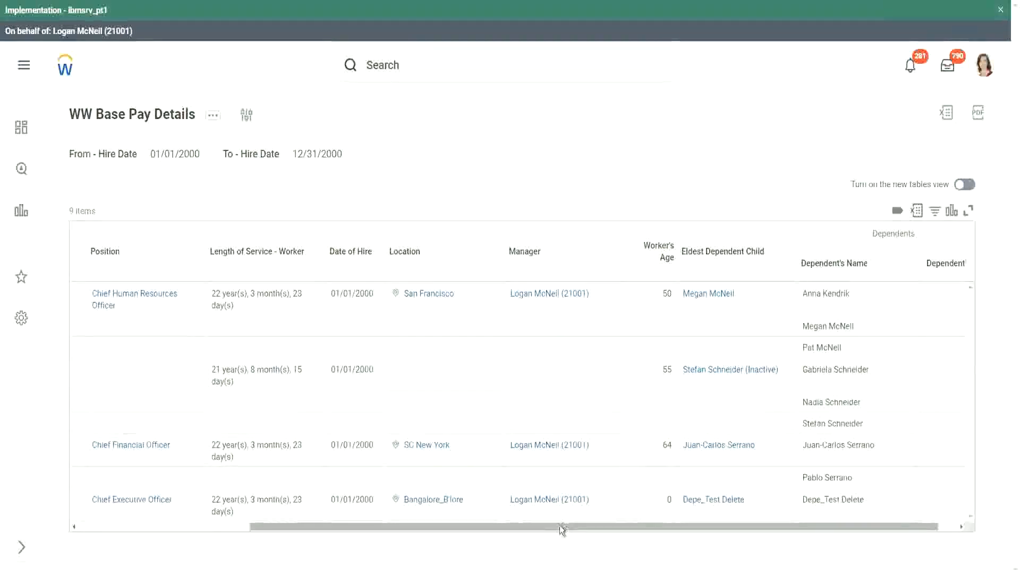
left_click_drag(559, 524, 270, 534)
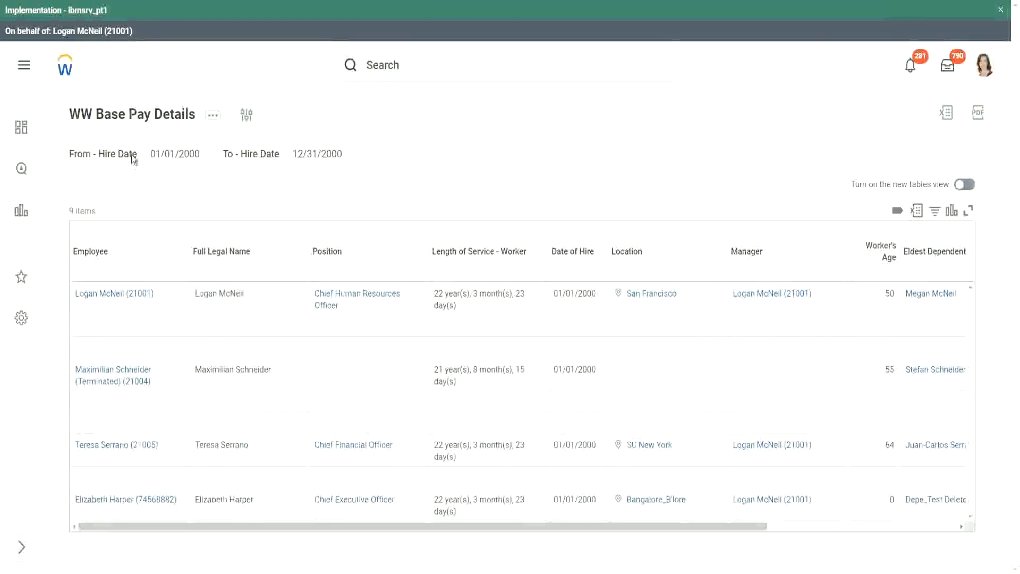
- Return to the save confirmation of the CF-WW-ESI-Eldest Dependent Child calculated field and copy the field's name
left_click(136, 121)
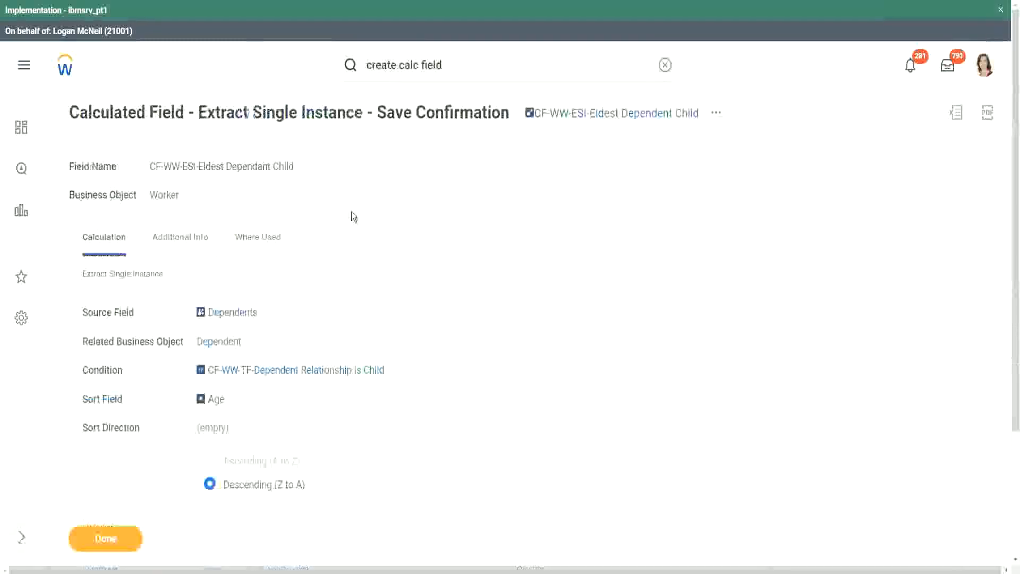
right_click(597, 118)
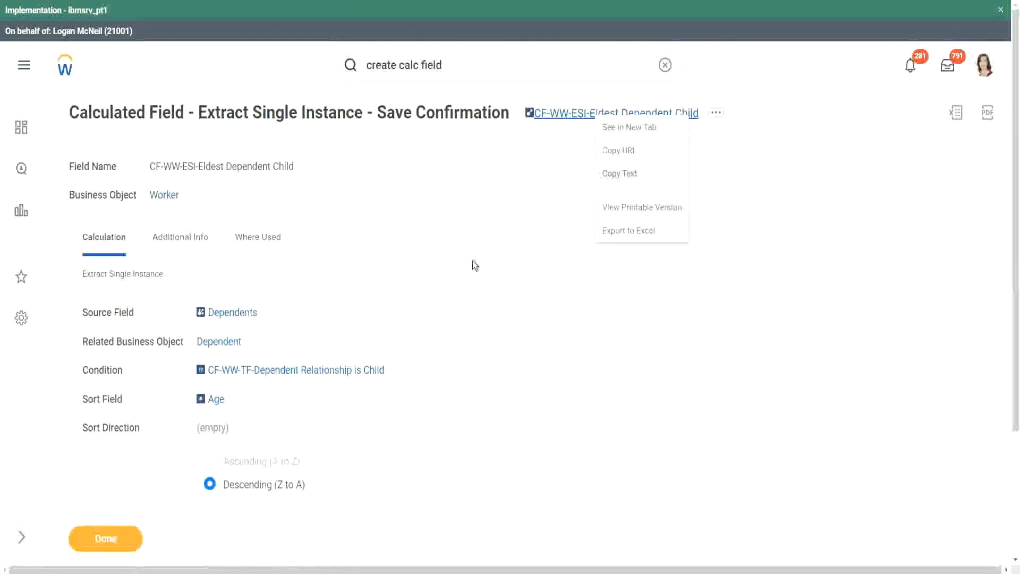
left_click(639, 175)
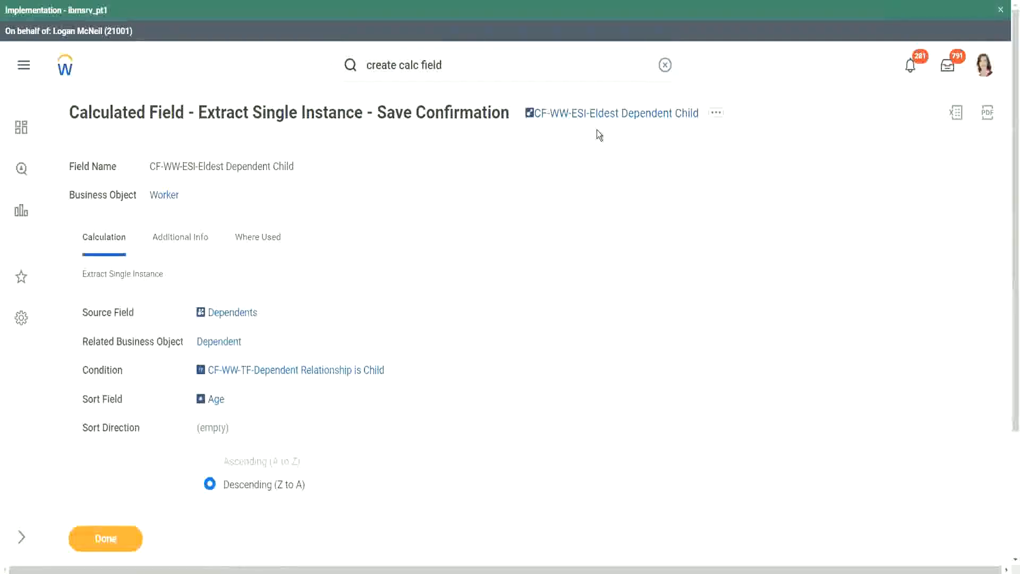
- Start a new calculated field named "CF-WW-LRV-Age of the eldest Dependent Child", adapting the copied field name
left_click(460, 67)
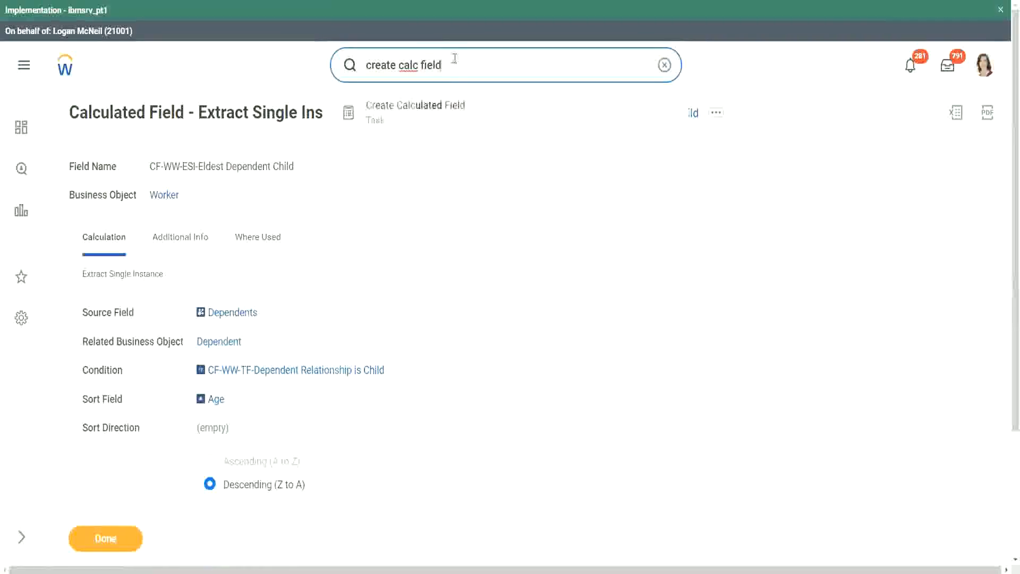
key("Return")
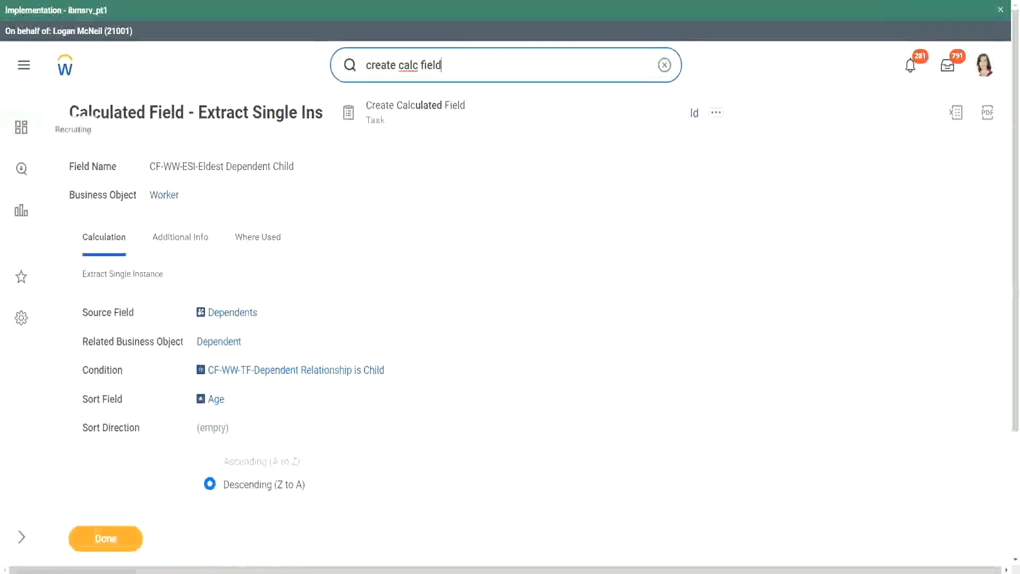
left_click(422, 109)
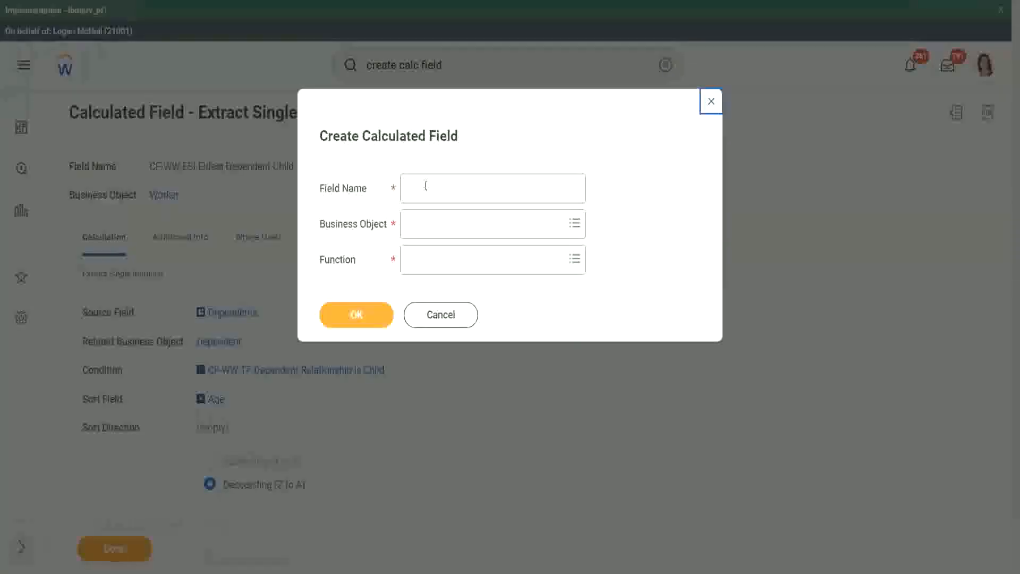
left_click(425, 185)
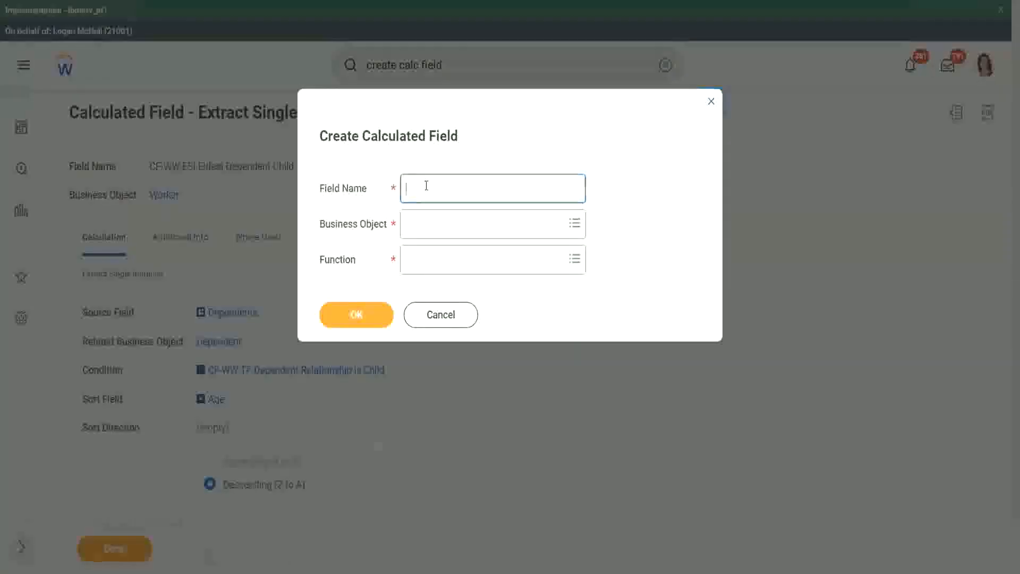
type("CF-WW-ESI-Eldest Dependent Child")
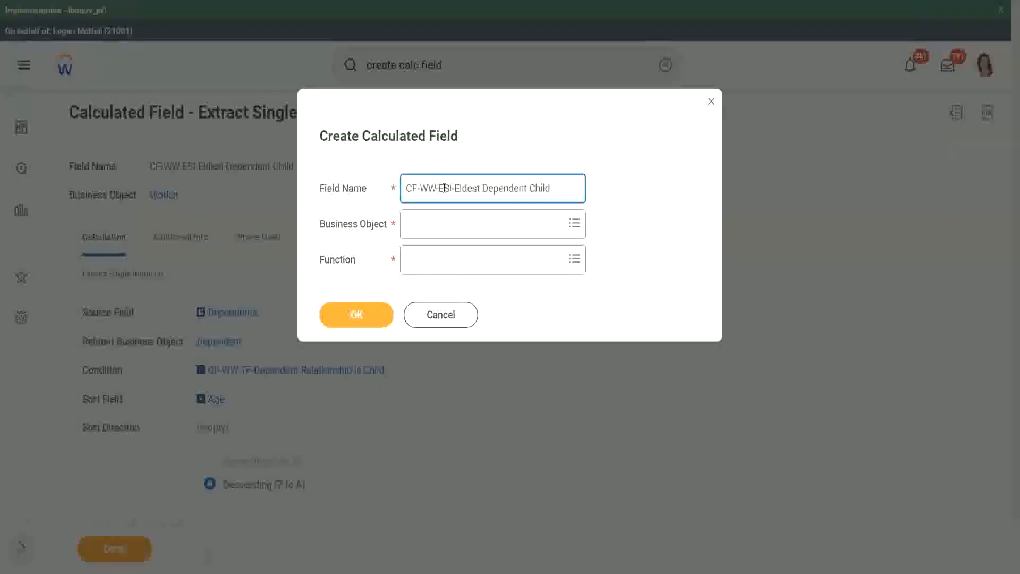
double_click(445, 189)
type("LRV-")
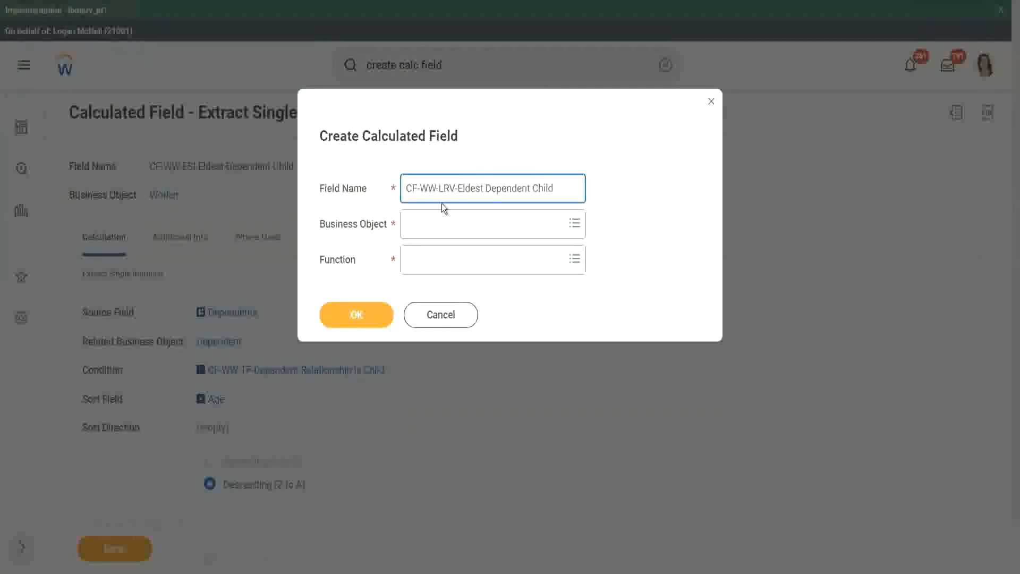
type("Age of ")
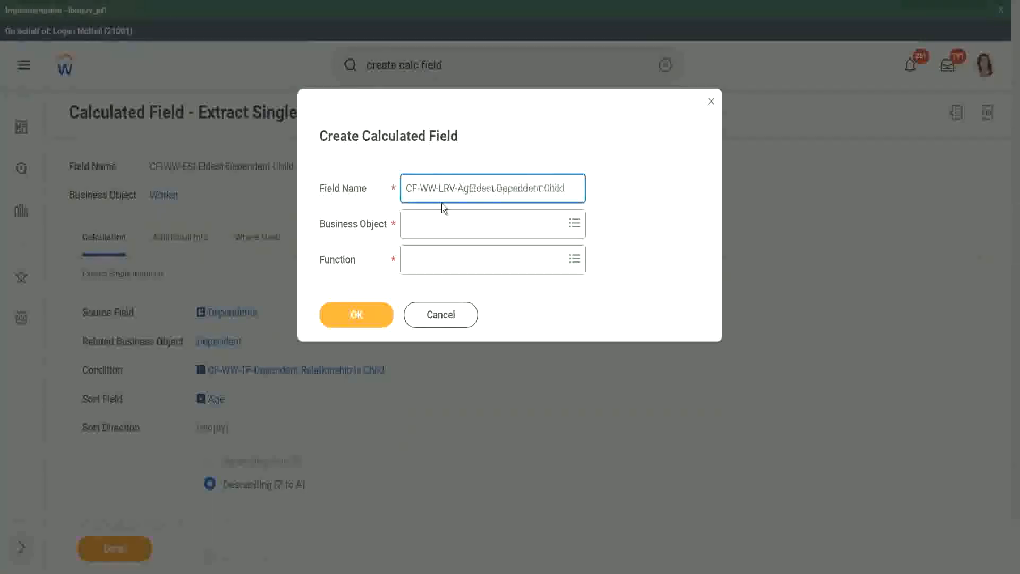
type("the")
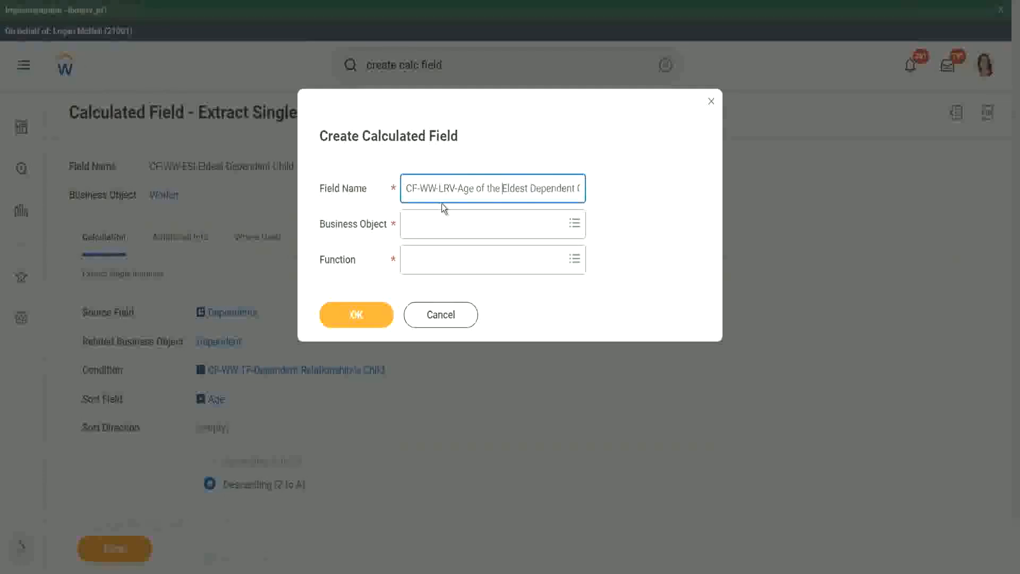
key("shift+Right")
type("e")
key("End")
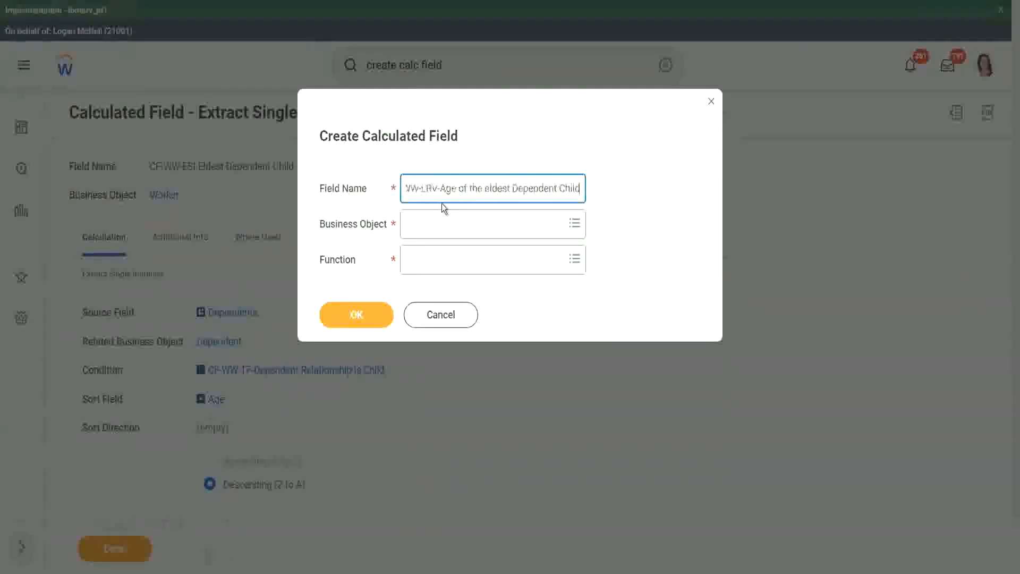
- Set the new calculated field's business object to Worker and its function to Lookup Related Value, and proceed to its definition
key("Tab")
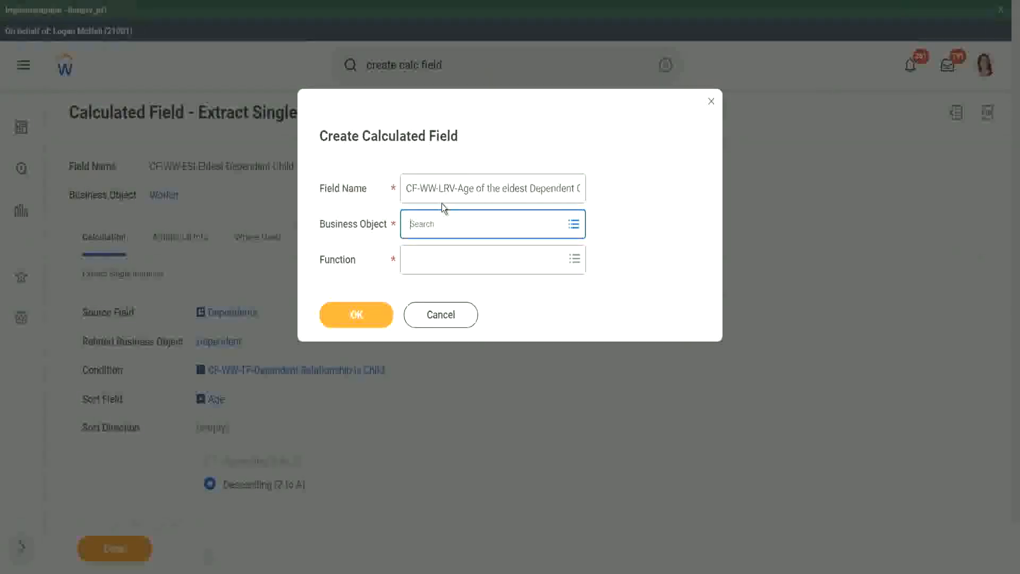
type("worker")
key("Return")
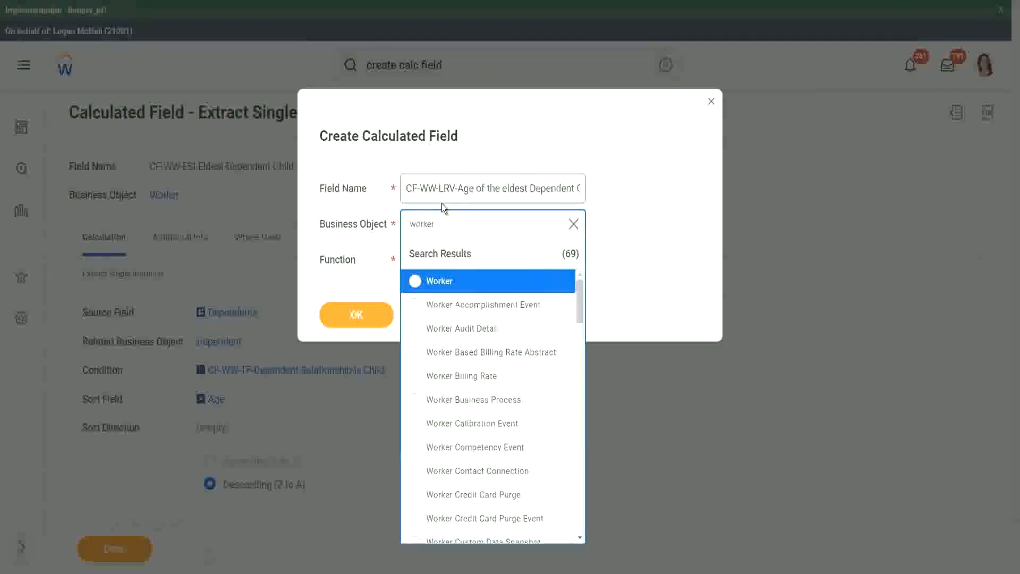
left_click(416, 287)
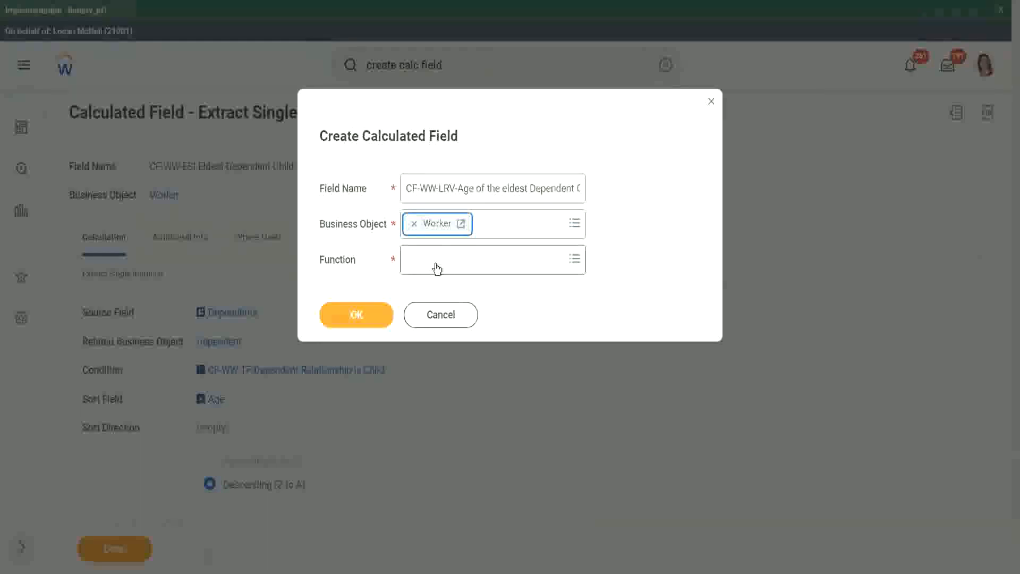
left_click(437, 267)
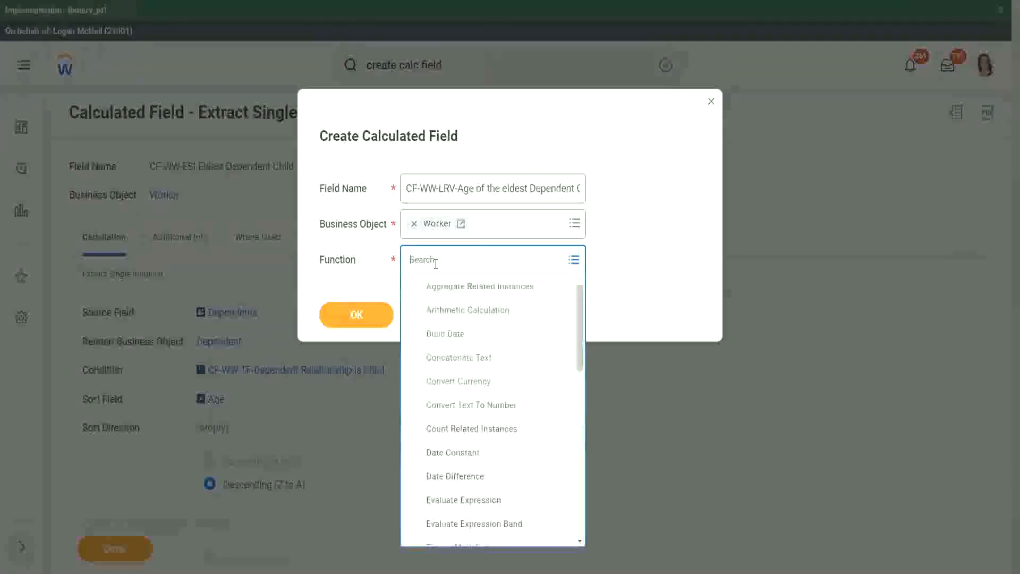
type("in")
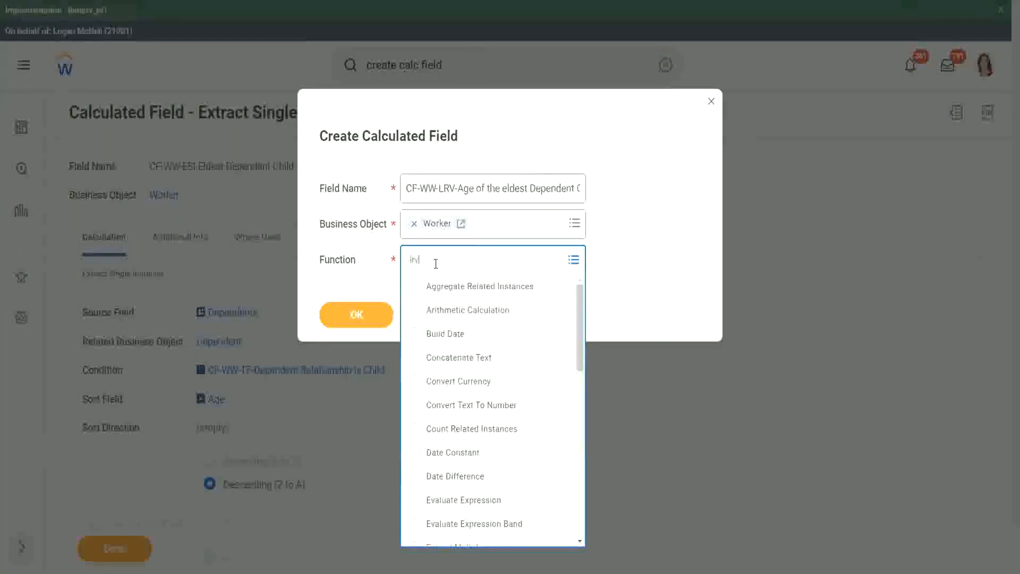
key("Return")
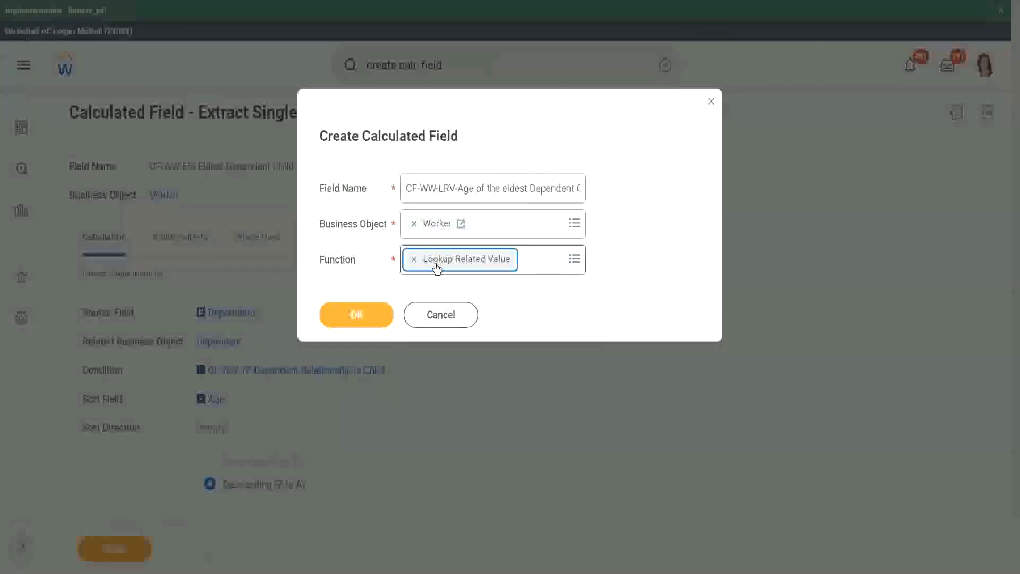
left_click(356, 316)
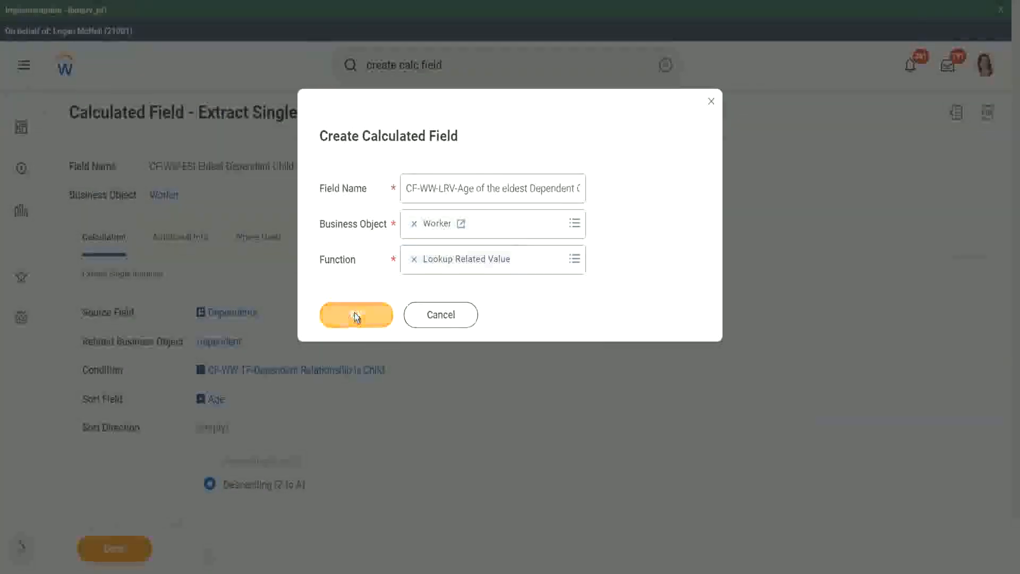